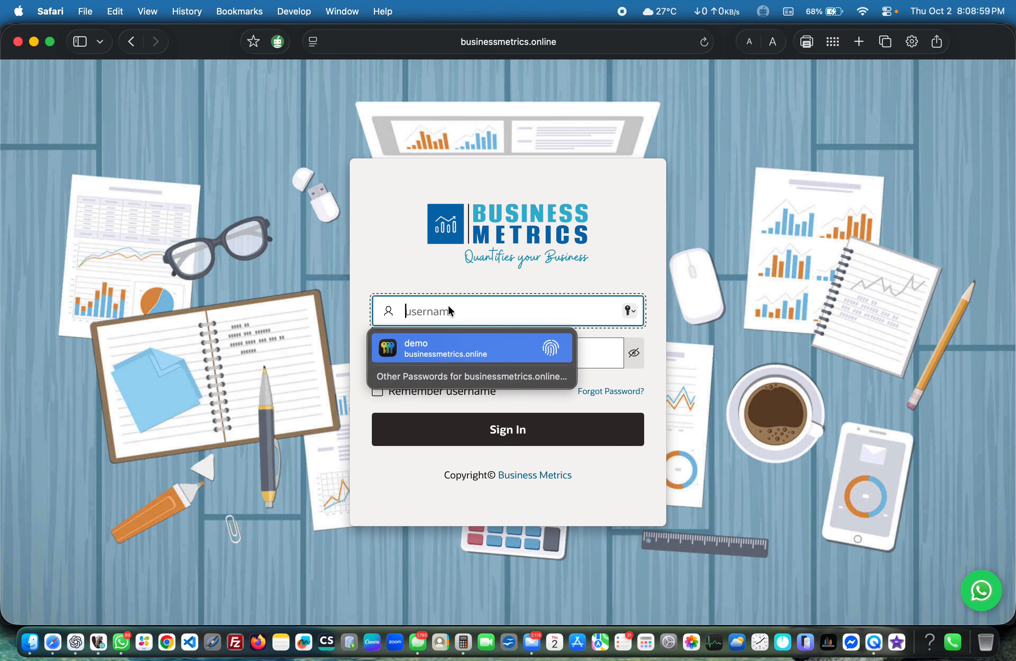
Step: Sign in with the saved demo username and password, and open the Purchase page
{"action": "left_click", "coordinate": [445, 357]}
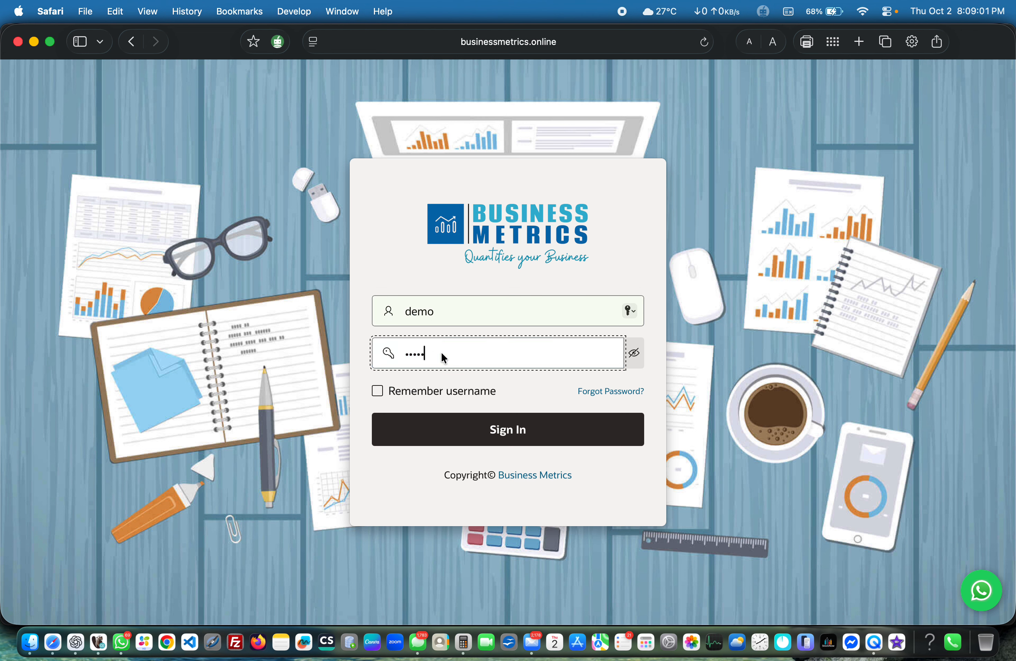
{"action": "left_click", "coordinate": [451, 440]}
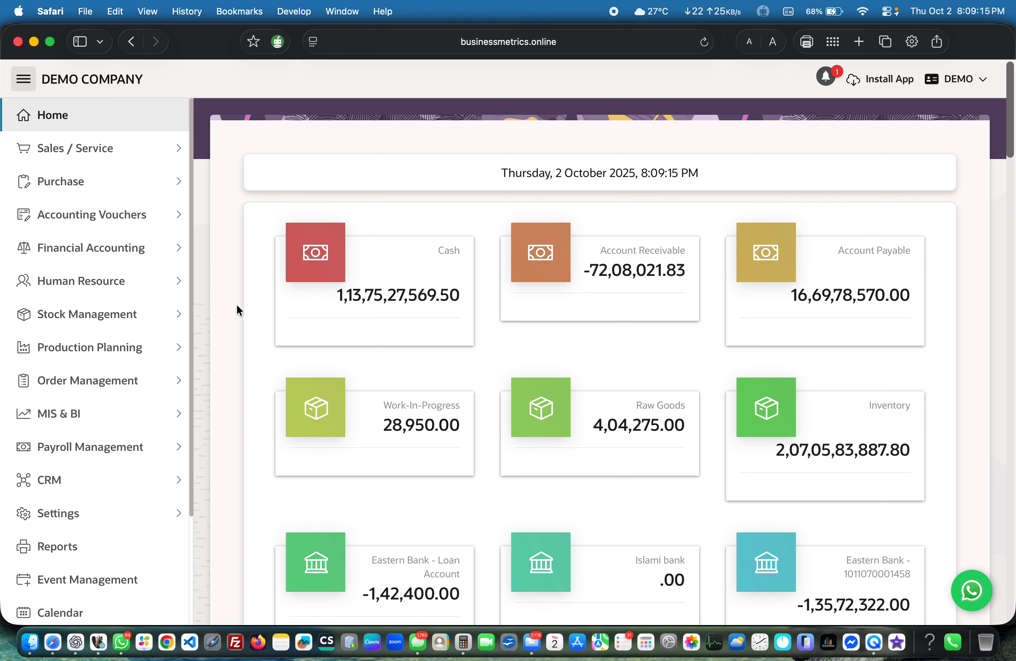
{"action": "left_click", "coordinate": [22, 80]}
{"action": "left_click", "coordinate": [21, 81]}
{"action": "left_click", "coordinate": [107, 180]}
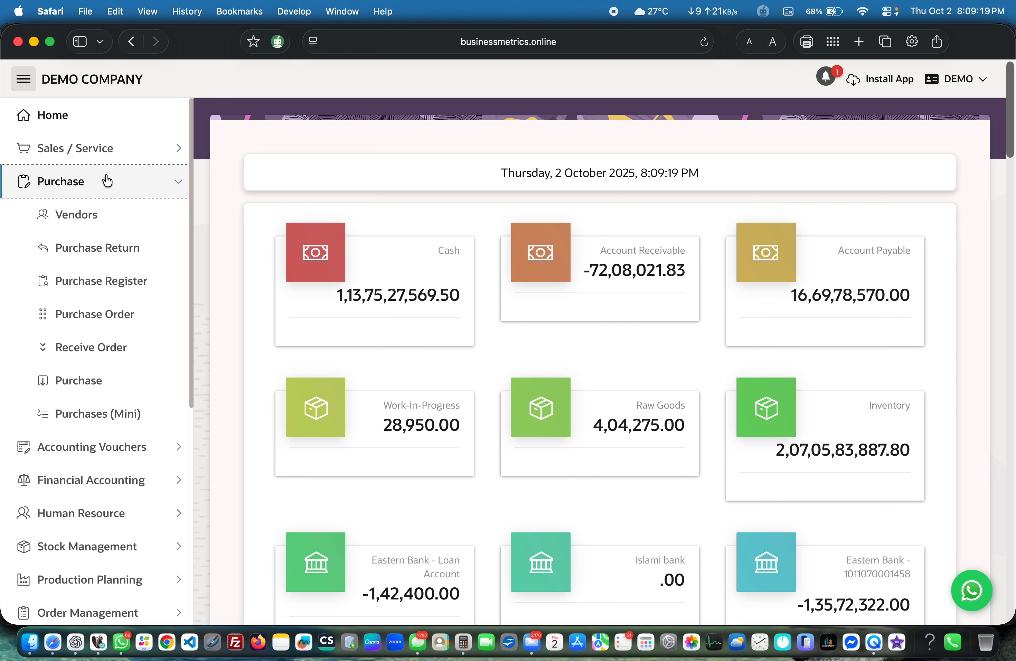
{"action": "left_click", "coordinate": [88, 384]}
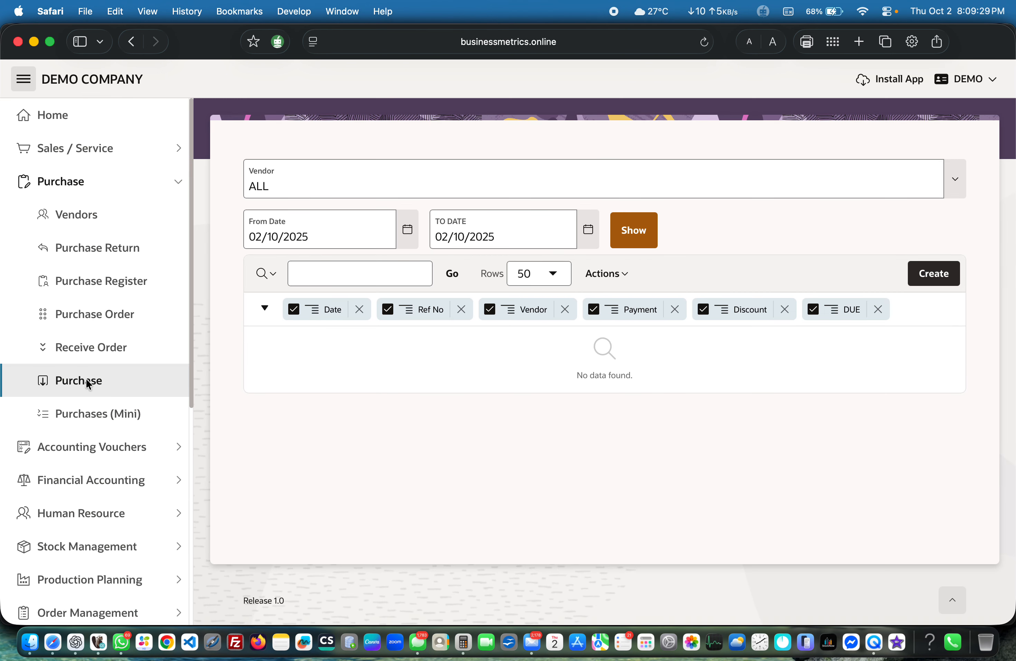
Step: Start a new vendor record from the Vendors page and name it Smart BD Ltd
{"action": "left_click", "coordinate": [87, 214]}
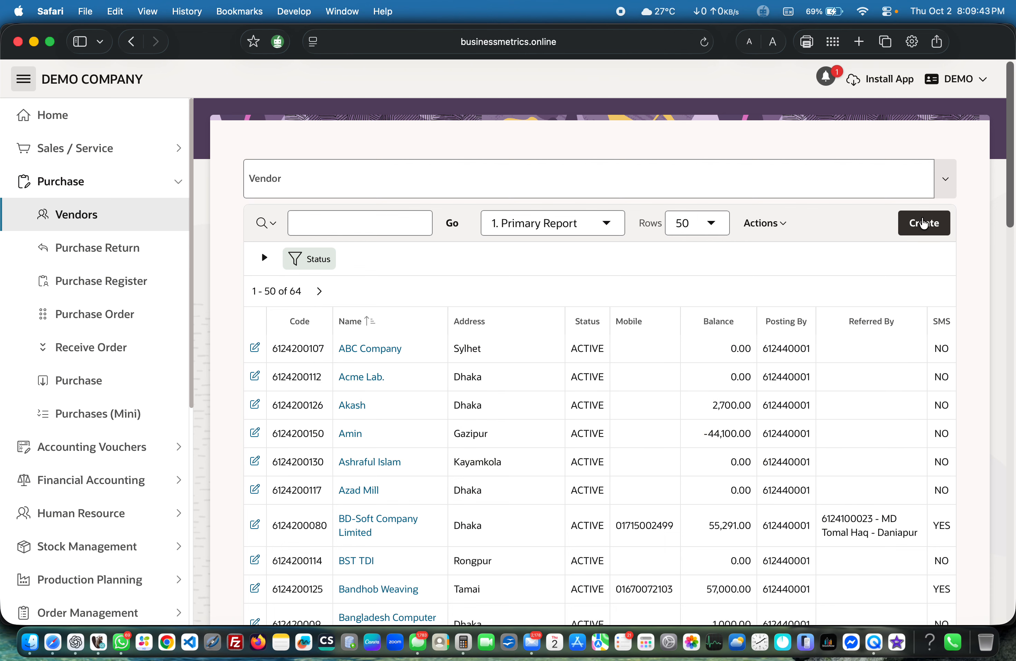
{"action": "left_click", "coordinate": [924, 223]}
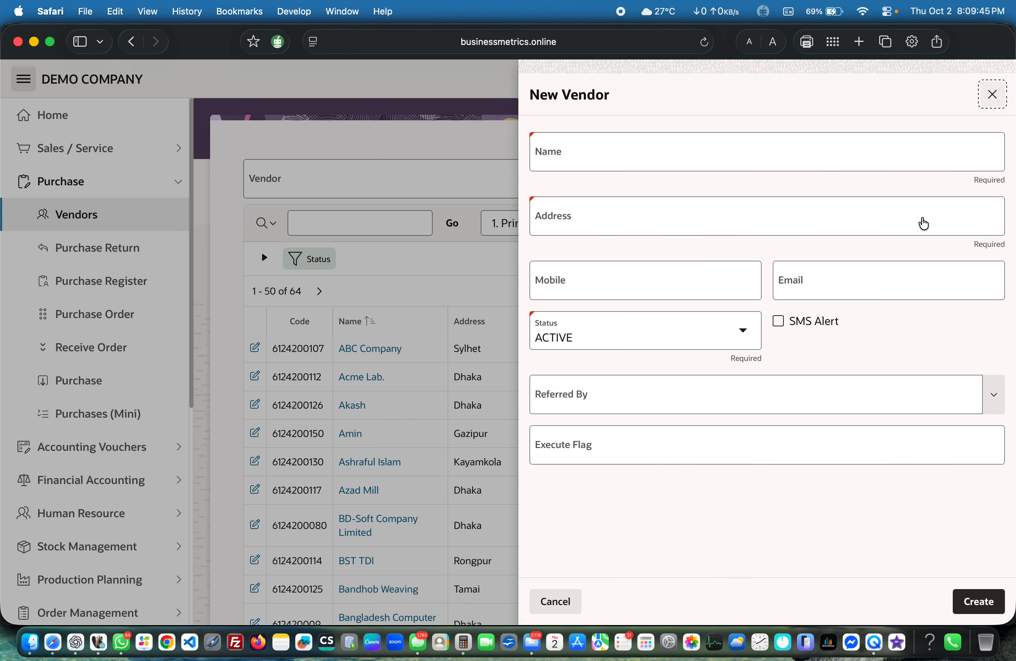
{"action": "left_click", "coordinate": [642, 155]}
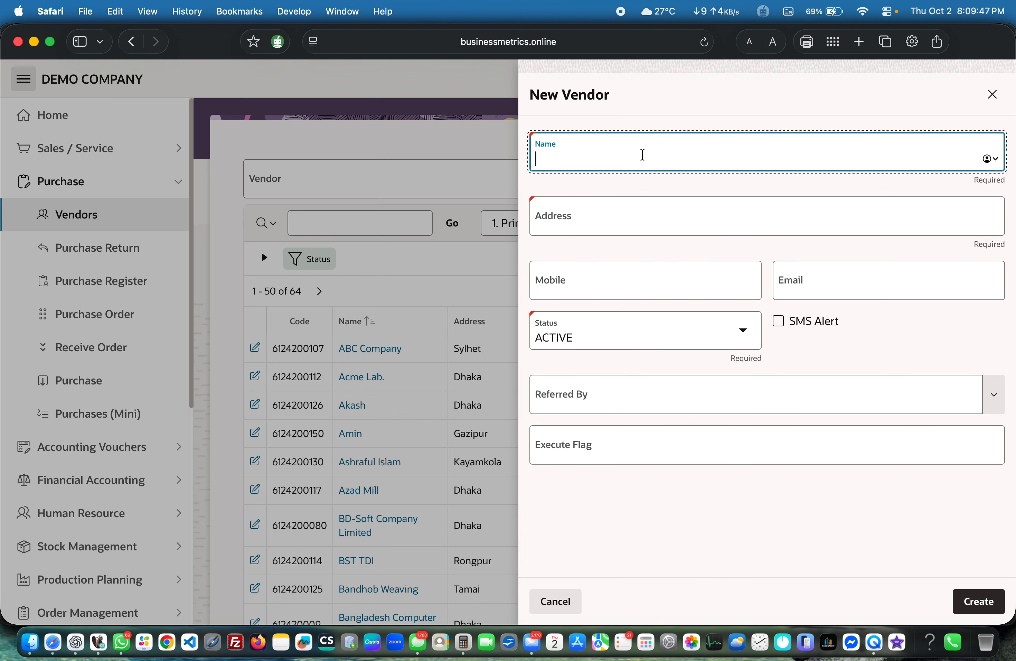
{"action": "type", "text": "Smart BD Ltd."}
Step: Set the new vendor's address to Dhaka, enter its mobile number, and create the record
{"action": "left_click", "coordinate": [620, 215]}
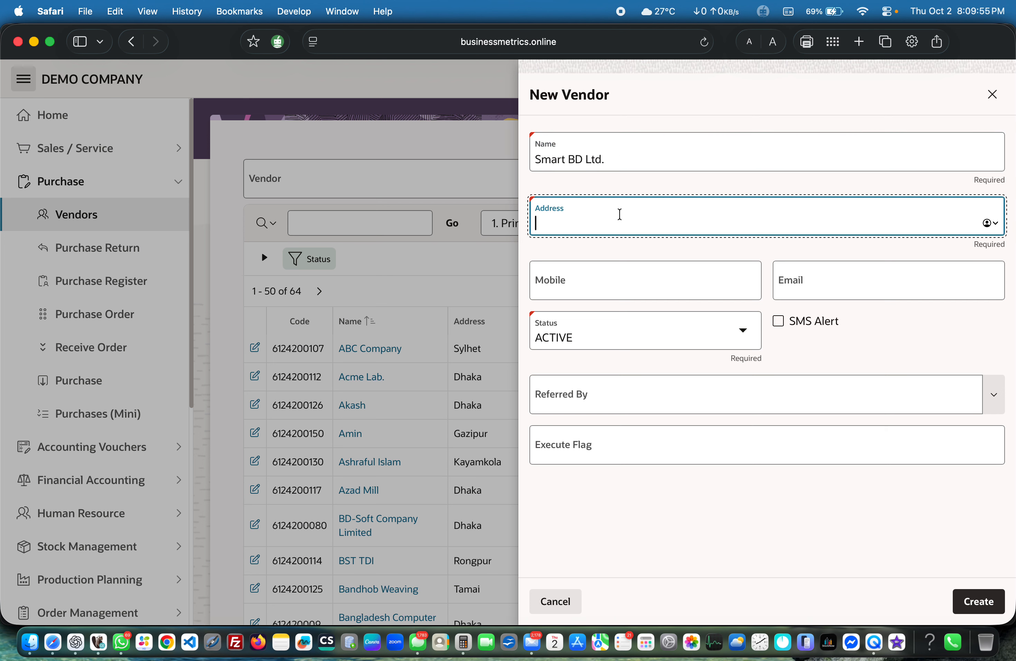
{"action": "type", "text": "Dhaka"}
{"action": "left_click", "coordinate": [621, 266]}
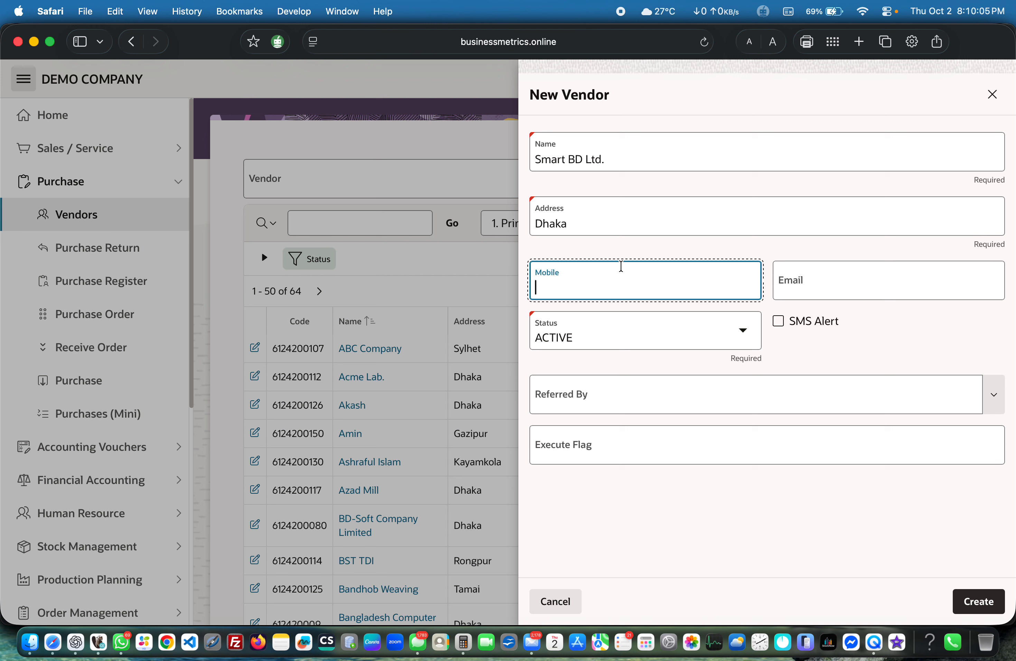
{"action": "type", "text": "018"}
{"action": "left_click", "coordinate": [977, 609]}
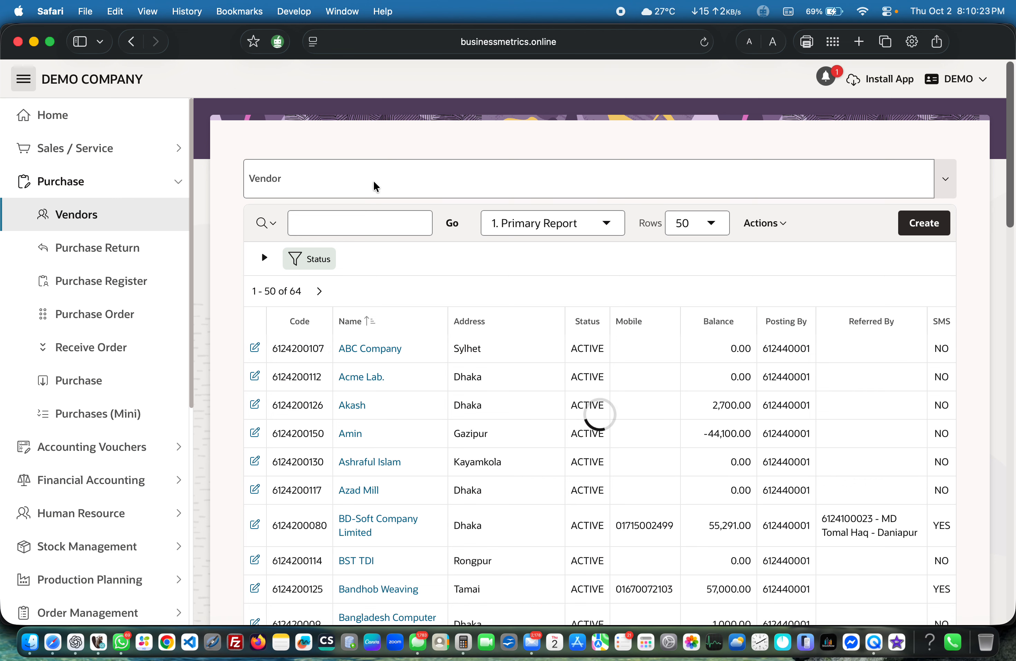
Step: Find Smart BD Ltd. by searching for smart and filter the vendor list to it
{"action": "left_click", "coordinate": [19, 78]}
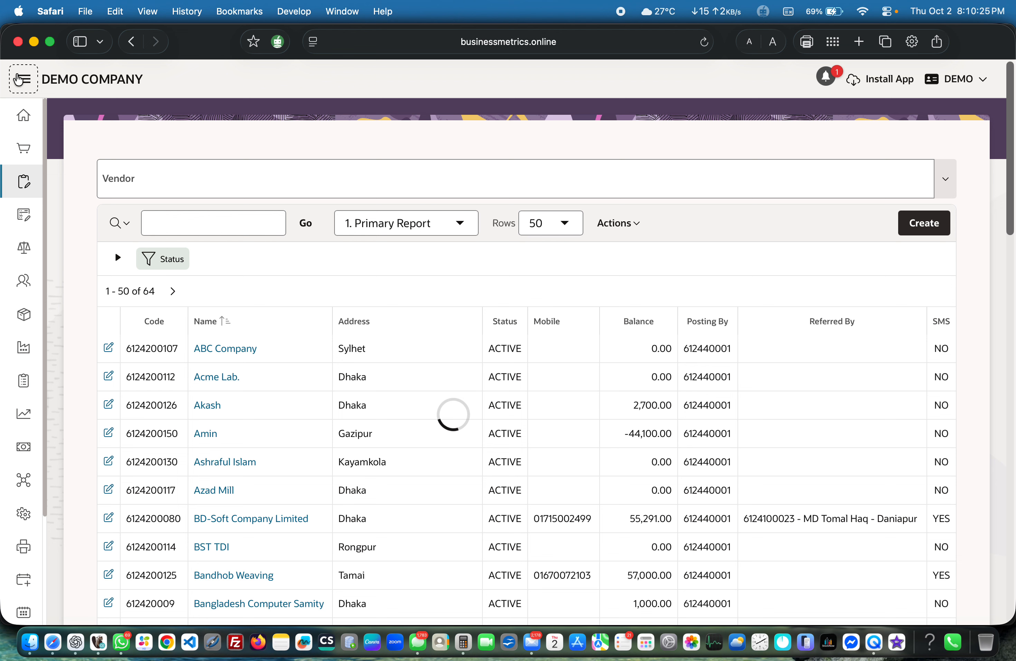
{"action": "left_click", "coordinate": [411, 179]}
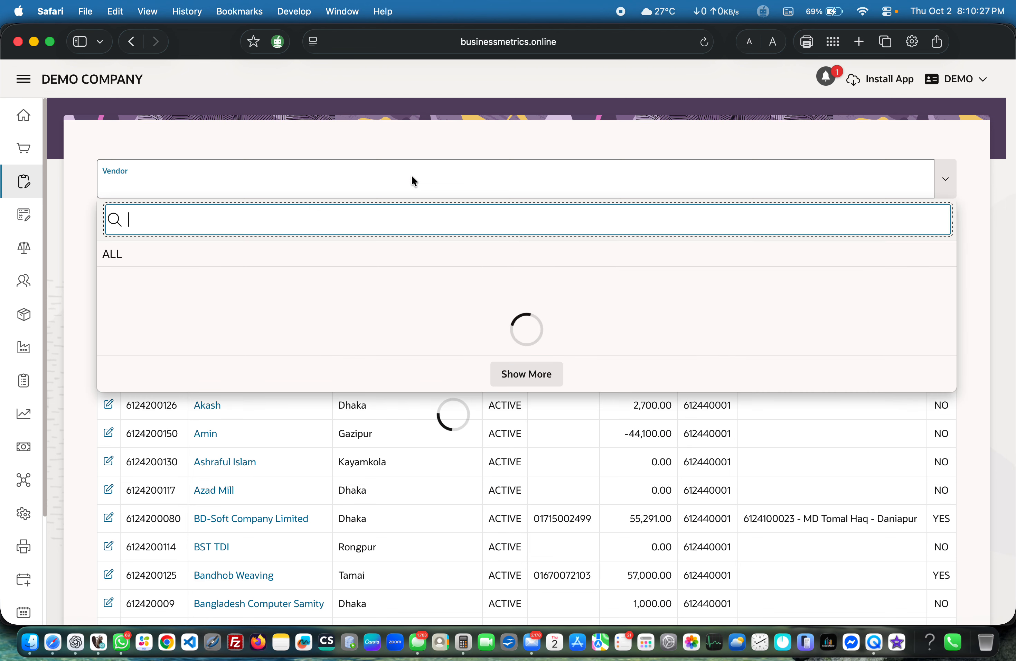
{"action": "type", "text": "smart"}
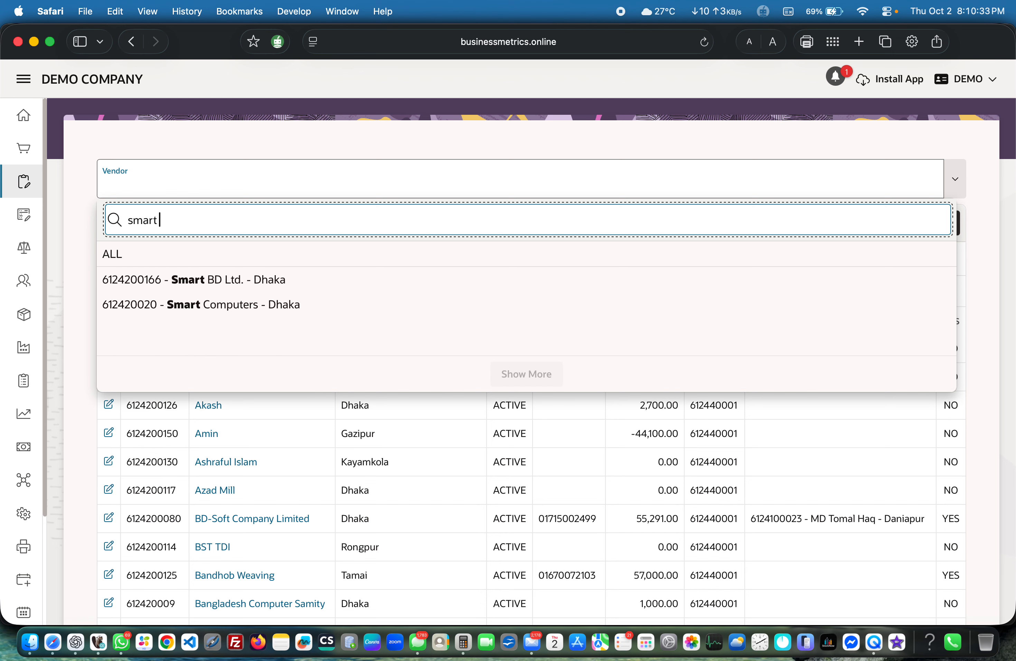
{"action": "left_click", "coordinate": [266, 279]}
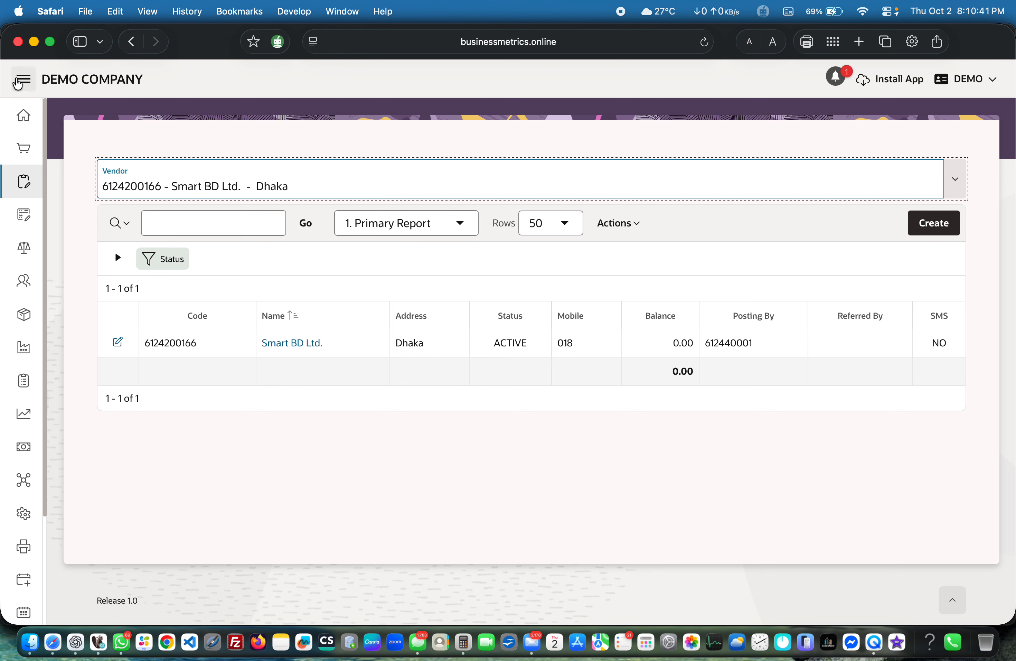
Step: Return to the Purchase page and start creating a new purchase
{"action": "left_click", "coordinate": [24, 80]}
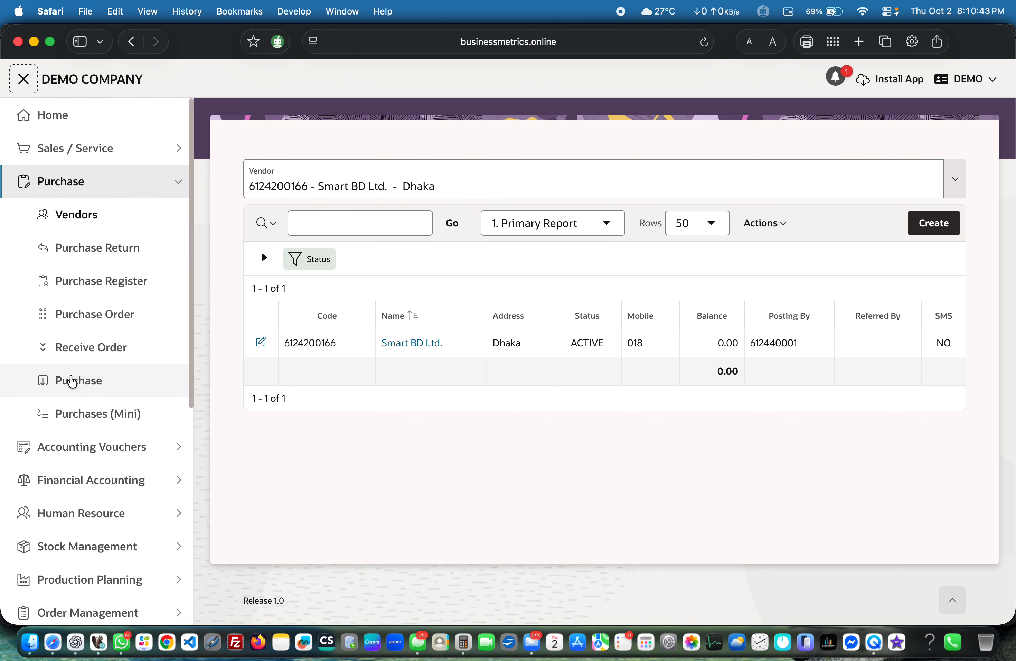
{"action": "left_click", "coordinate": [73, 380]}
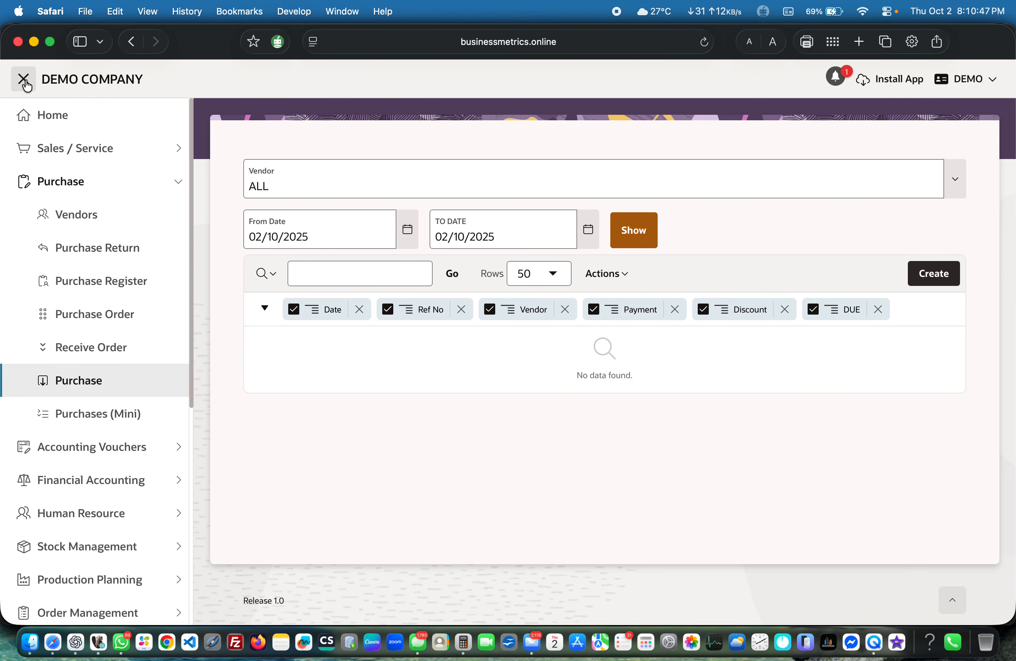
{"action": "left_click", "coordinate": [25, 82]}
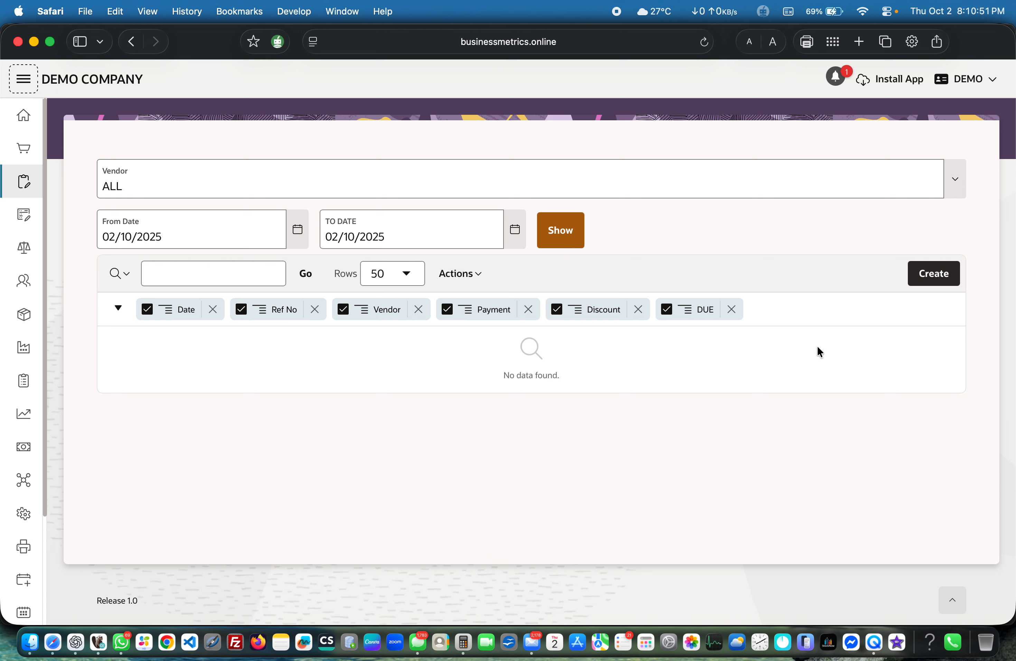
{"action": "left_click", "coordinate": [927, 279]}
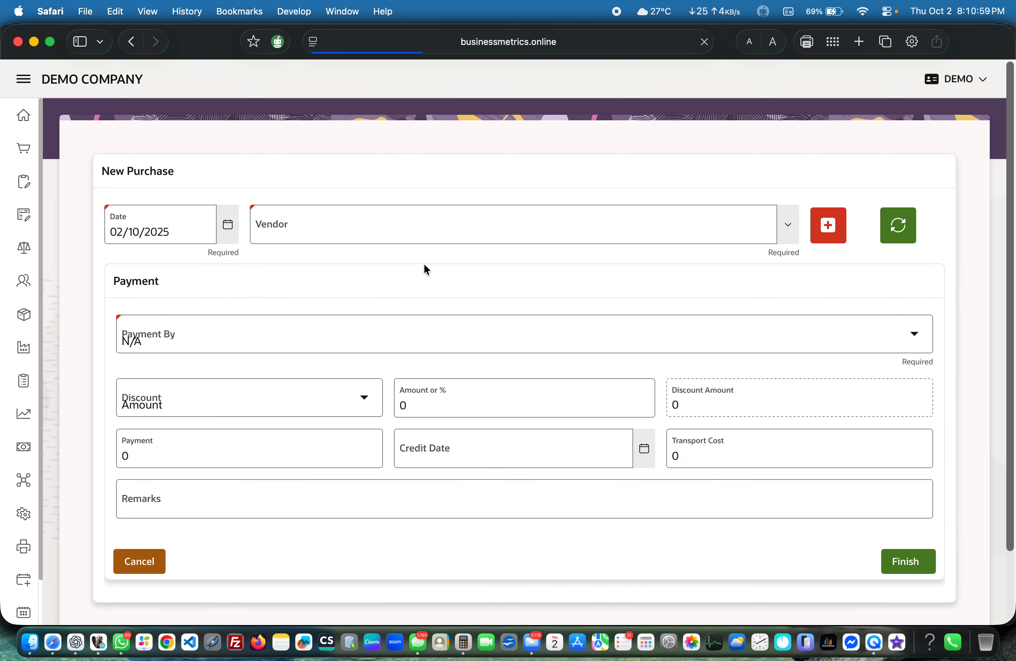
Step: Search for smart bd and choose Smart BD Ltd. as the vendor of the new purchase
{"action": "left_click", "coordinate": [398, 227]}
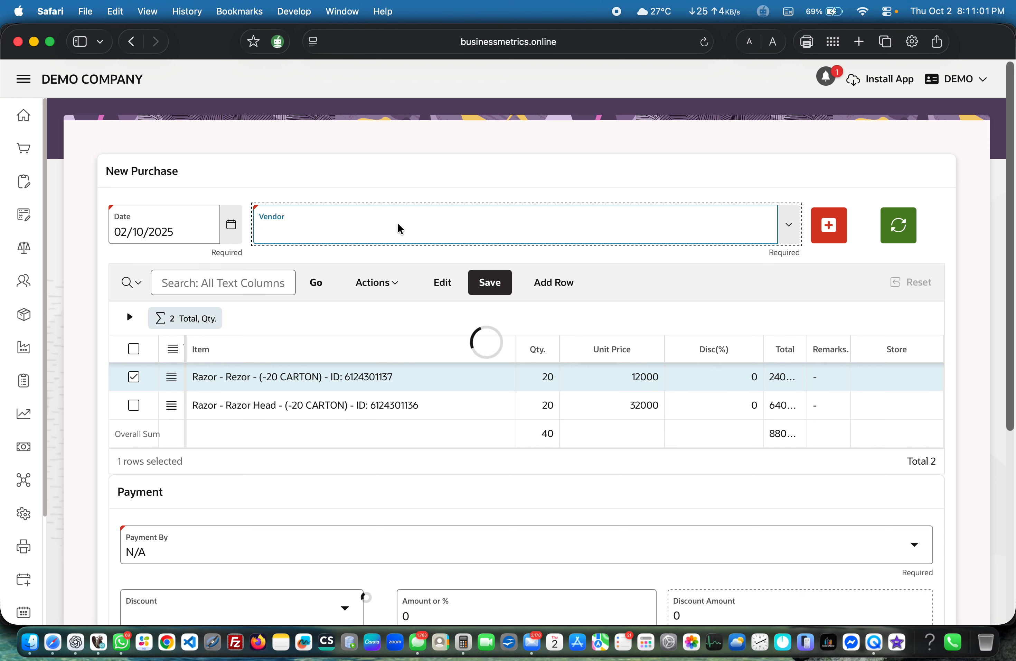
{"action": "left_click", "coordinate": [398, 225]}
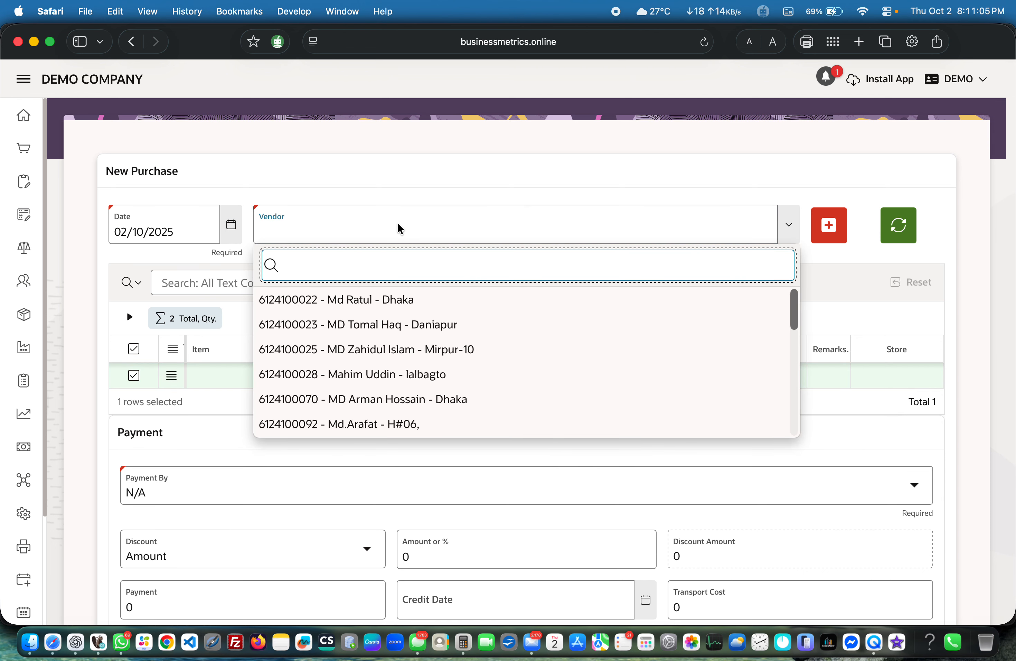
{"action": "type", "text": "smart"}
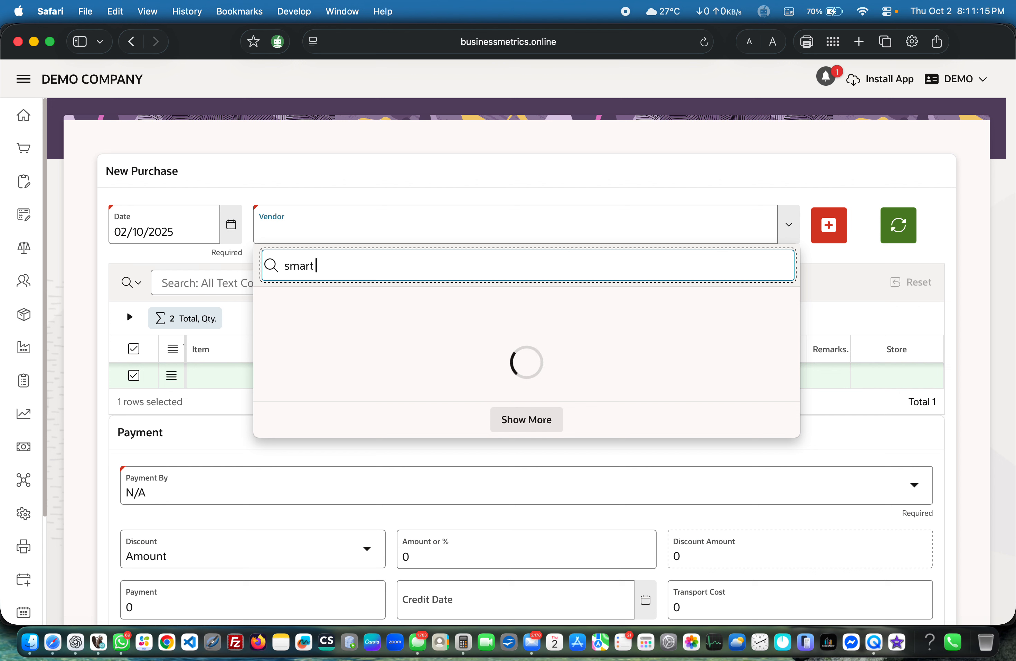
{"action": "type", "text": "bd"}
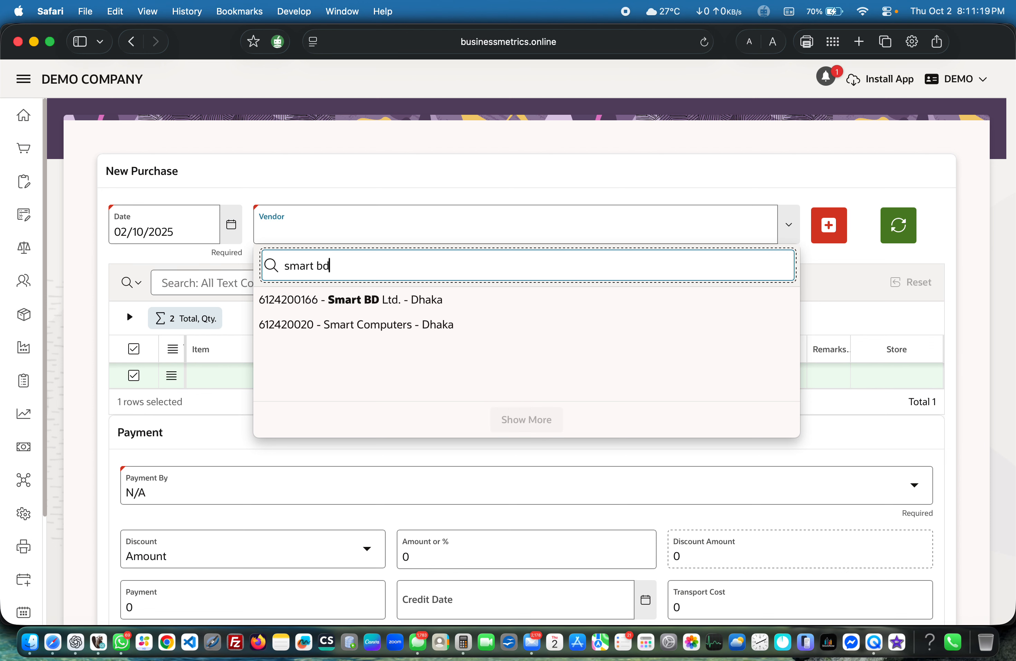
{"action": "left_click", "coordinate": [380, 302]}
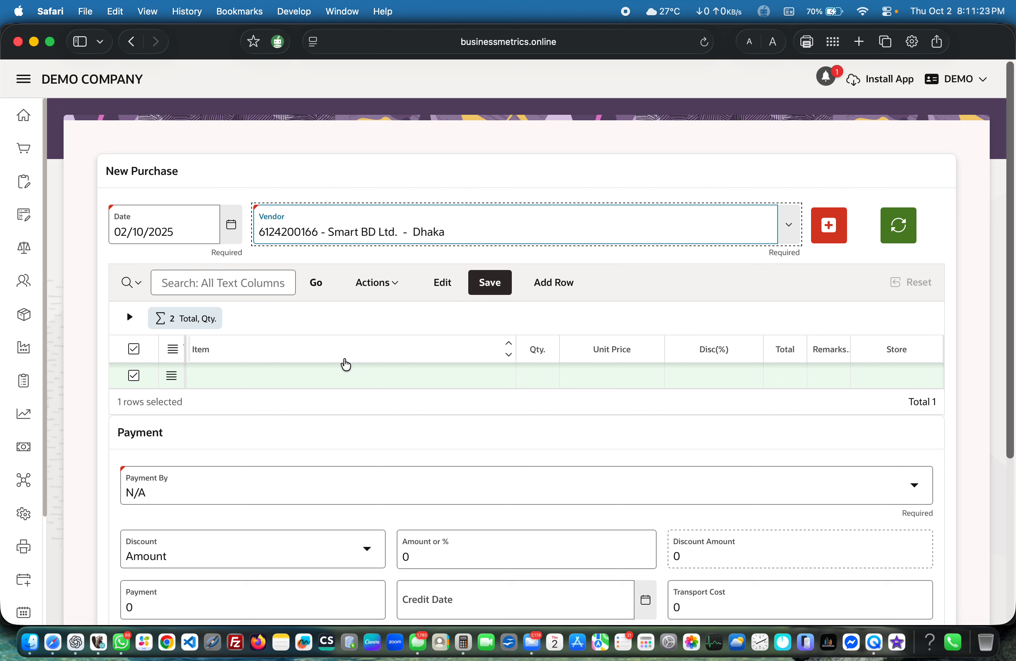
{"action": "left_click", "coordinate": [830, 225]}
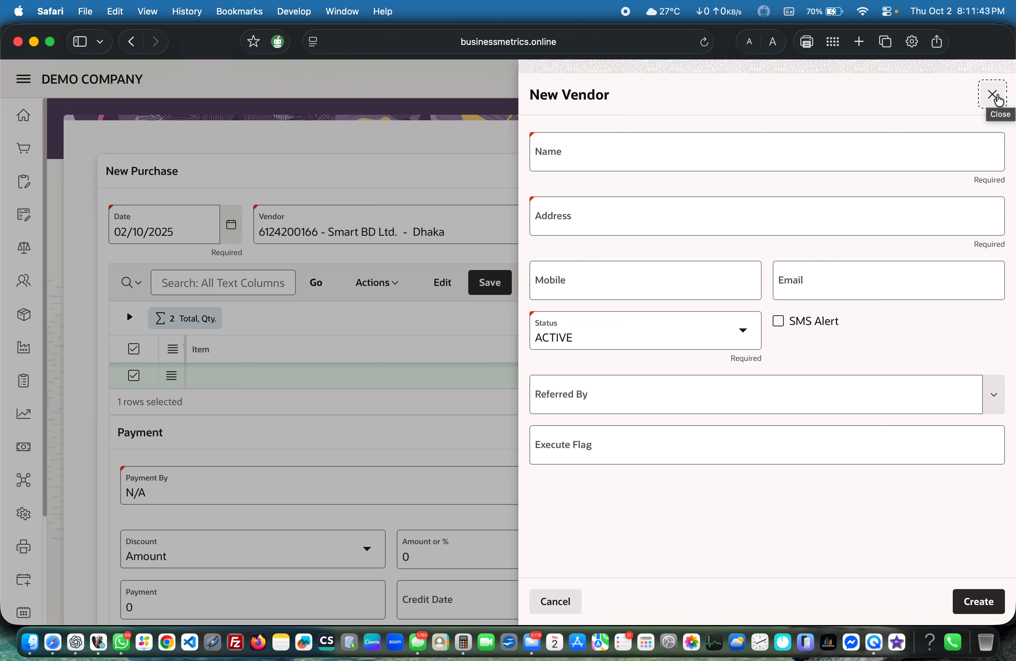
{"action": "left_click", "coordinate": [993, 94]}
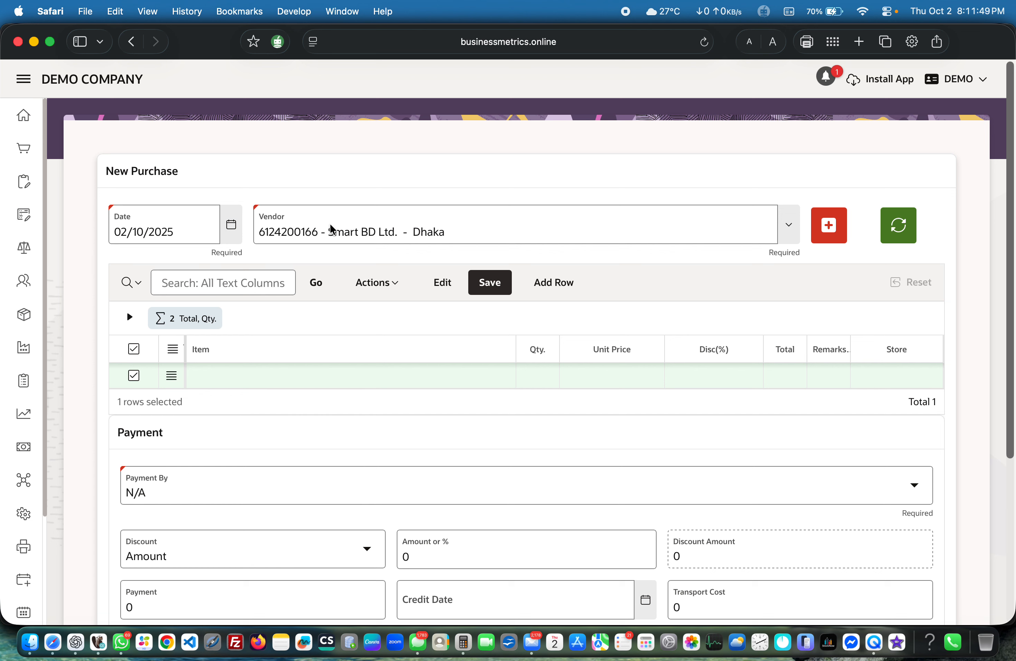
Step: Select Mobile - iPhone 16 Pro as the purchase line's item and set its quantity to 5
{"action": "left_click", "coordinate": [265, 383]}
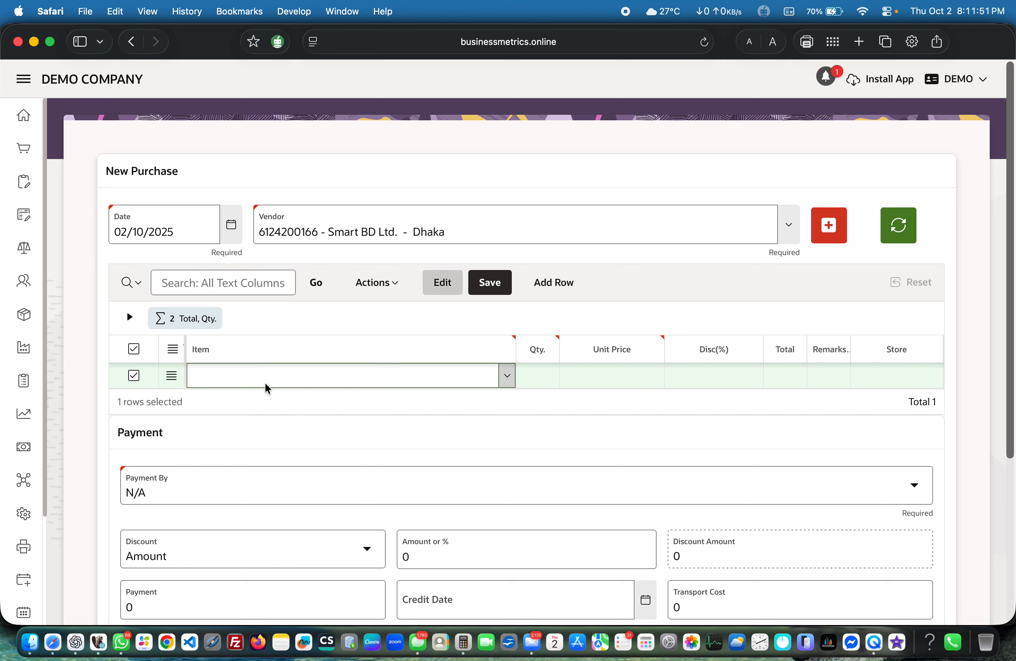
{"action": "left_click", "coordinate": [284, 372]}
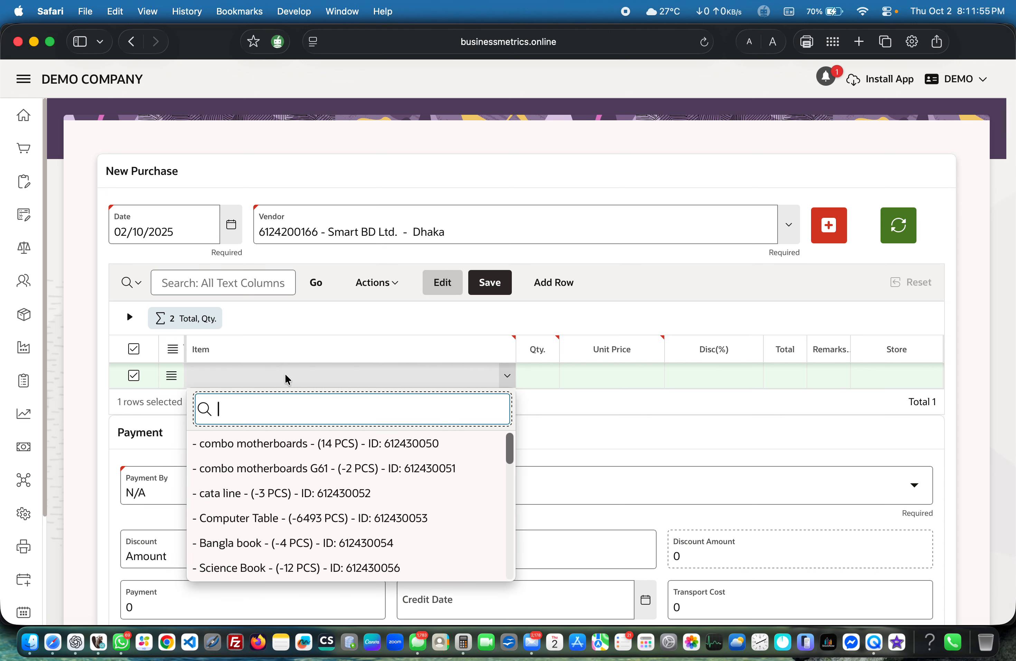
{"action": "type", "text": "iphone"}
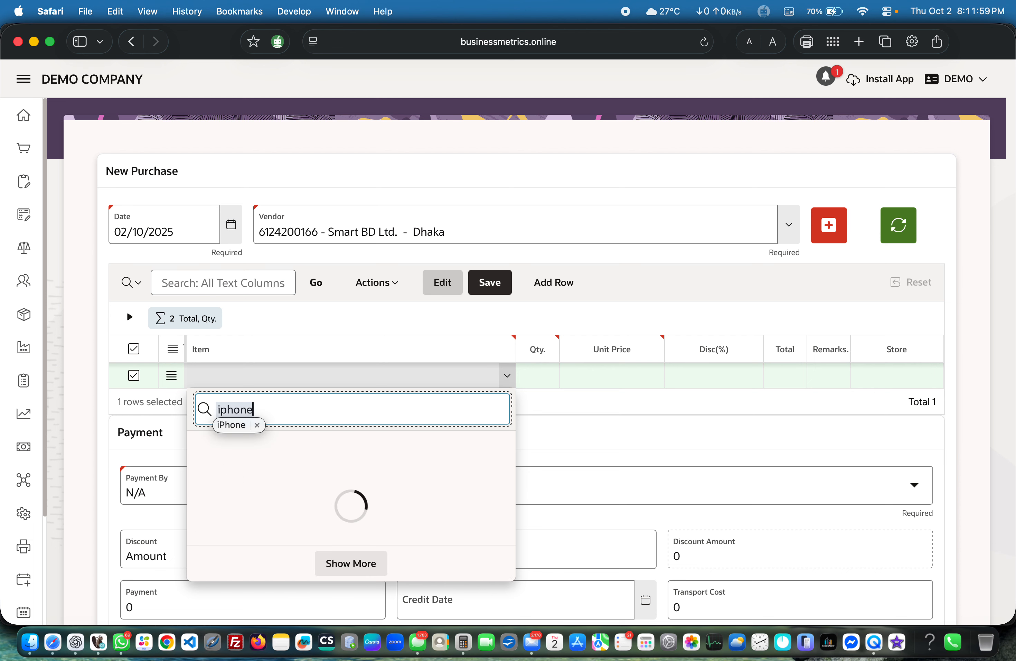
{"action": "left_click", "coordinate": [301, 444]}
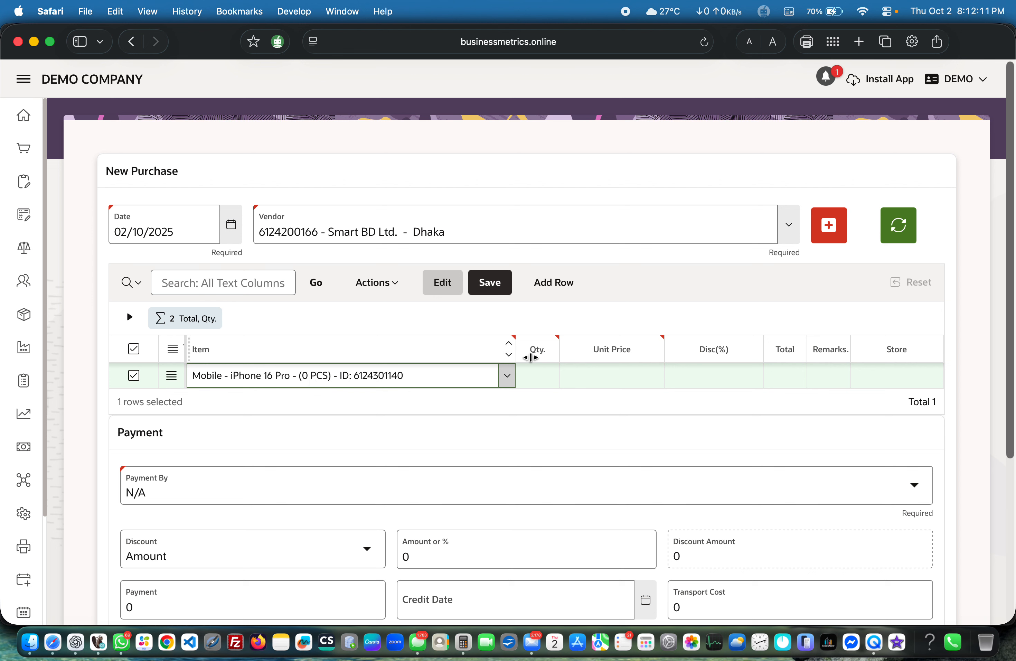
{"action": "left_click", "coordinate": [545, 372]}
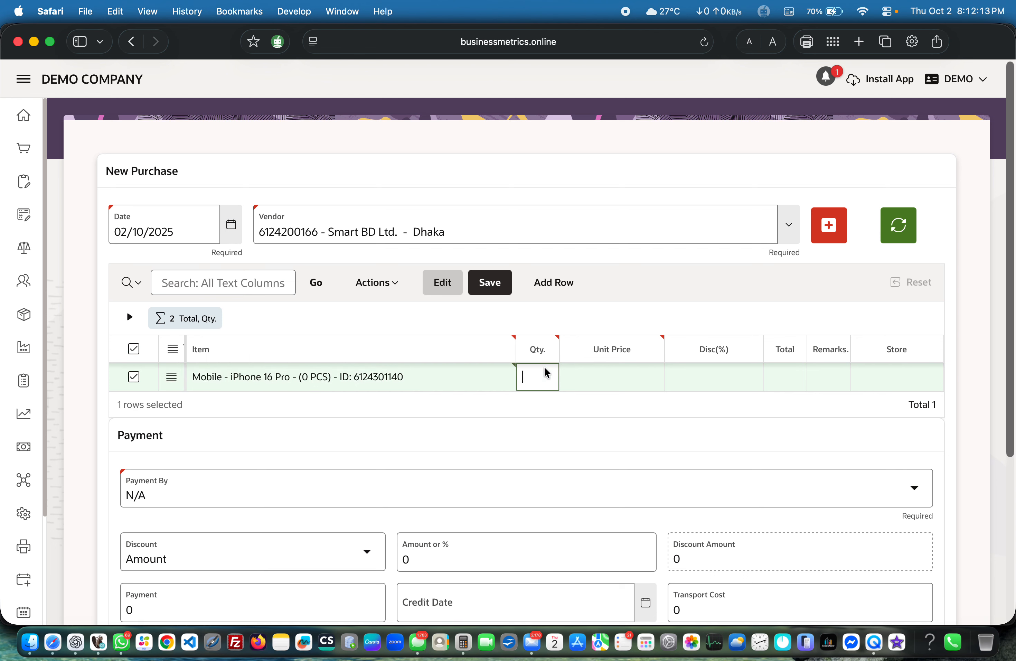
{"action": "type", "text": "5"}
Step: Set the iPhone line's unit price to 105000 and widen the Total column to fit the calculated amount
{"action": "left_click", "coordinate": [599, 382]}
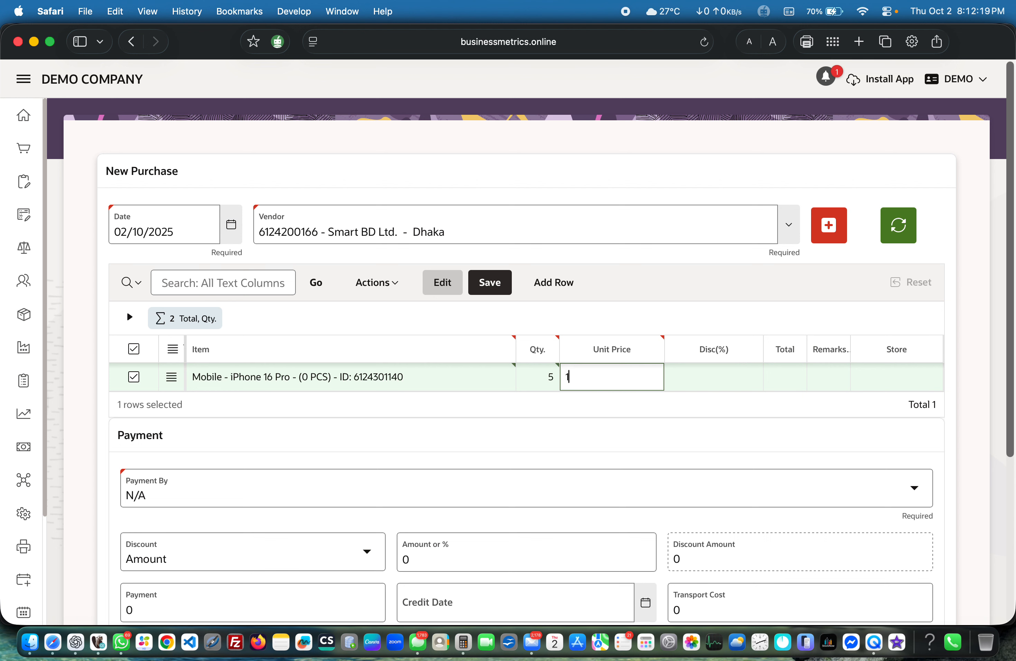
{"action": "type", "text": "5000"}
{"action": "left_click", "coordinate": [574, 375]}
{"action": "key", "text": "BackSpace"}
{"action": "type", "text": "0"}
{"action": "left_click", "coordinate": [795, 384]}
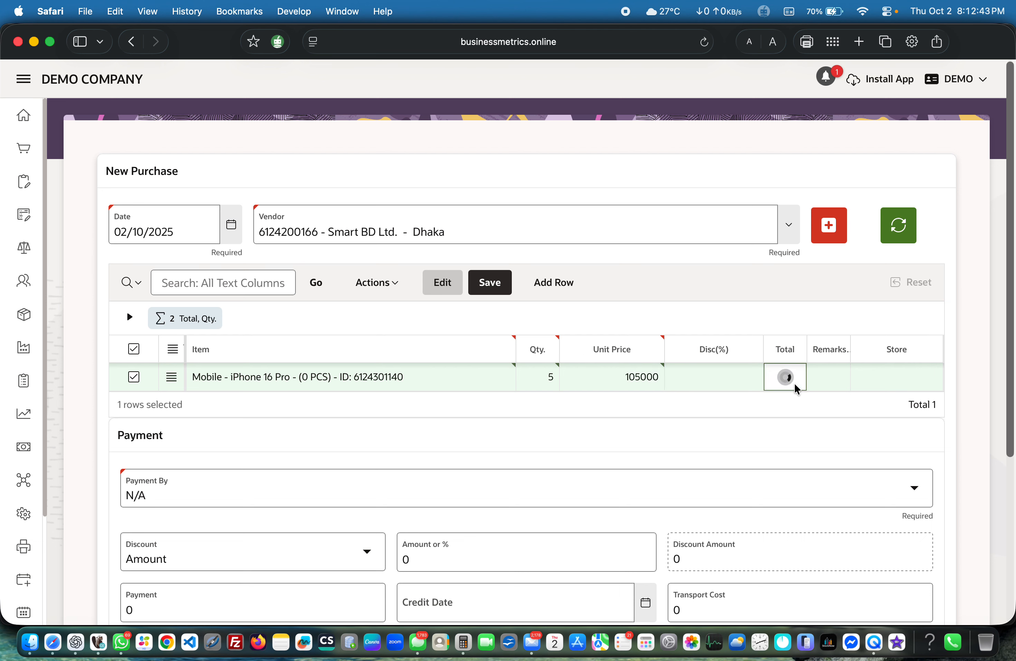
{"action": "left_click_drag", "start_coordinate": [808, 336], "coordinate": [824, 335]}
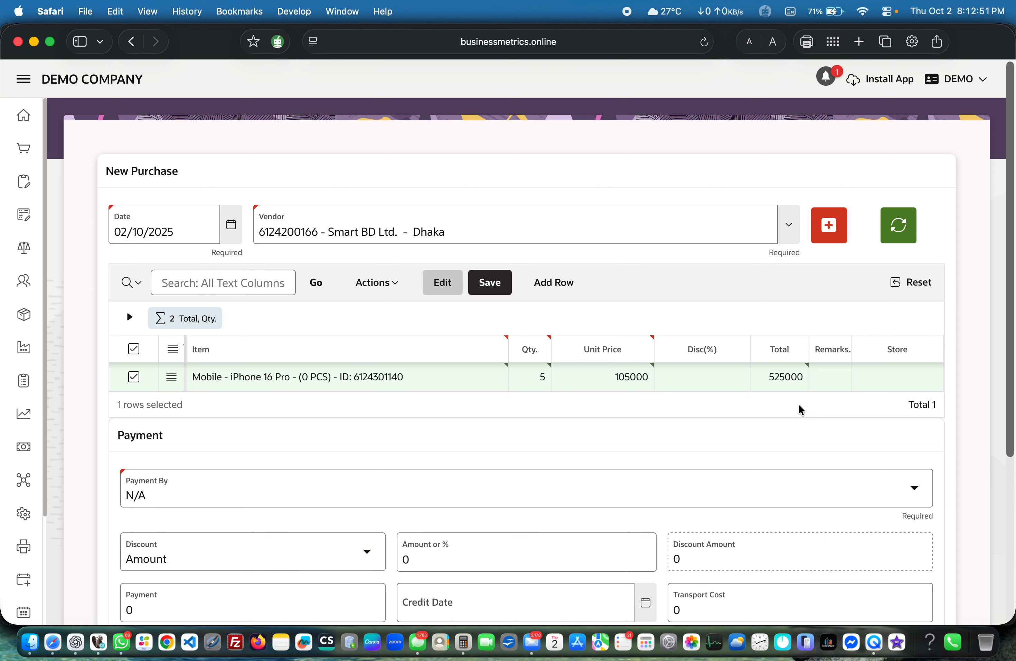
Step: Set the purchase to be paid by Cash with a payment amount of 300000
{"action": "scroll", "coordinate": [799, 404], "scroll_direction": "down", "scroll_amount": 3}
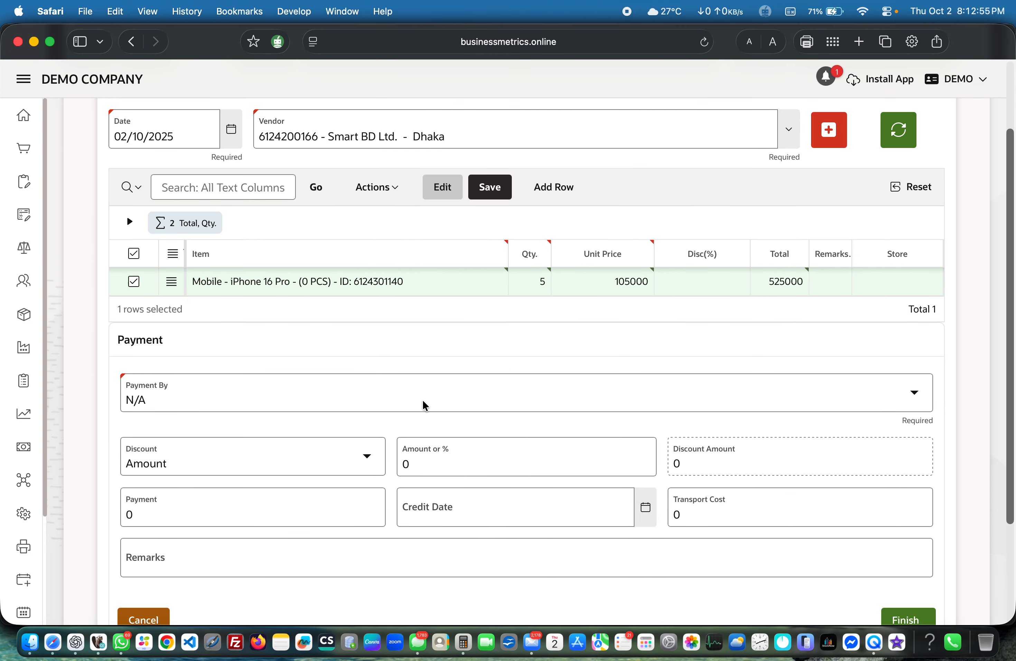
{"action": "left_click", "coordinate": [385, 401]}
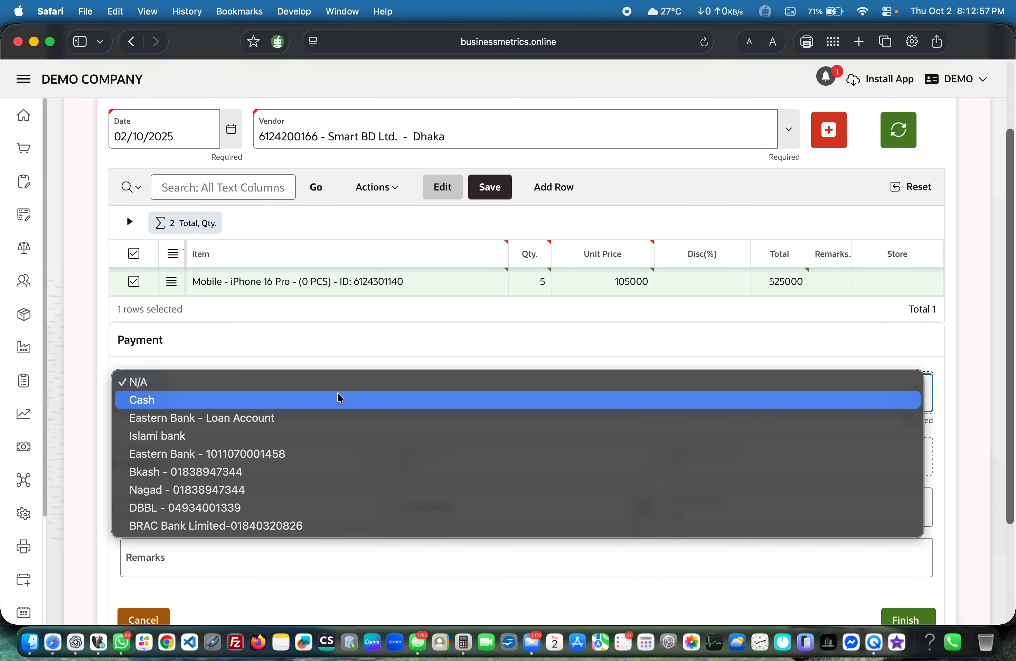
{"action": "left_click", "coordinate": [332, 404]}
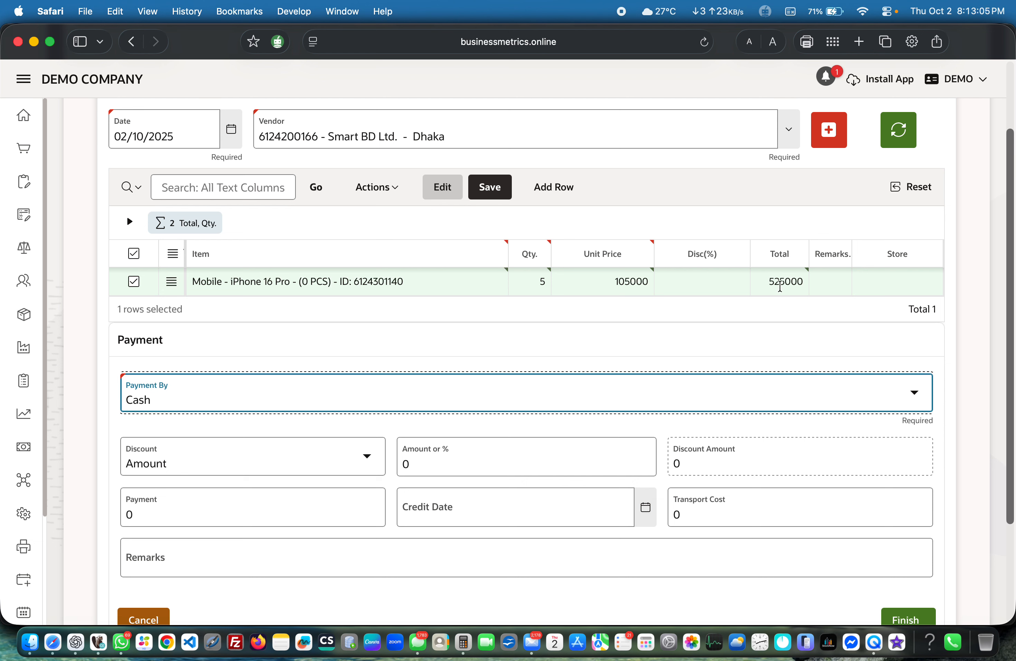
{"action": "left_click", "coordinate": [162, 515]}
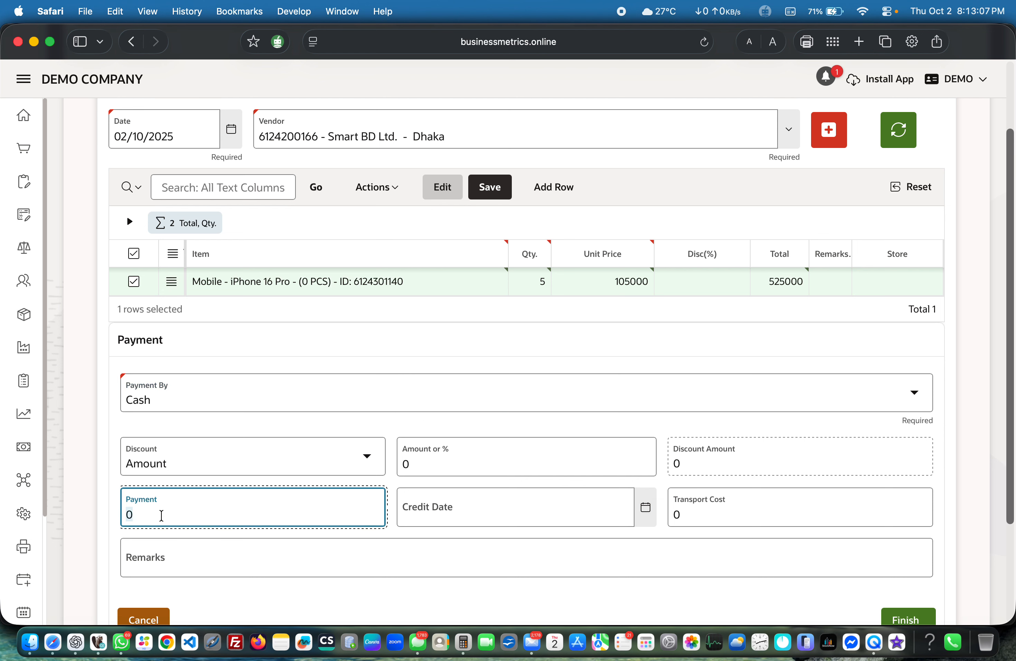
{"action": "type", "text": "300000"}
{"action": "left_click", "coordinate": [304, 606]}
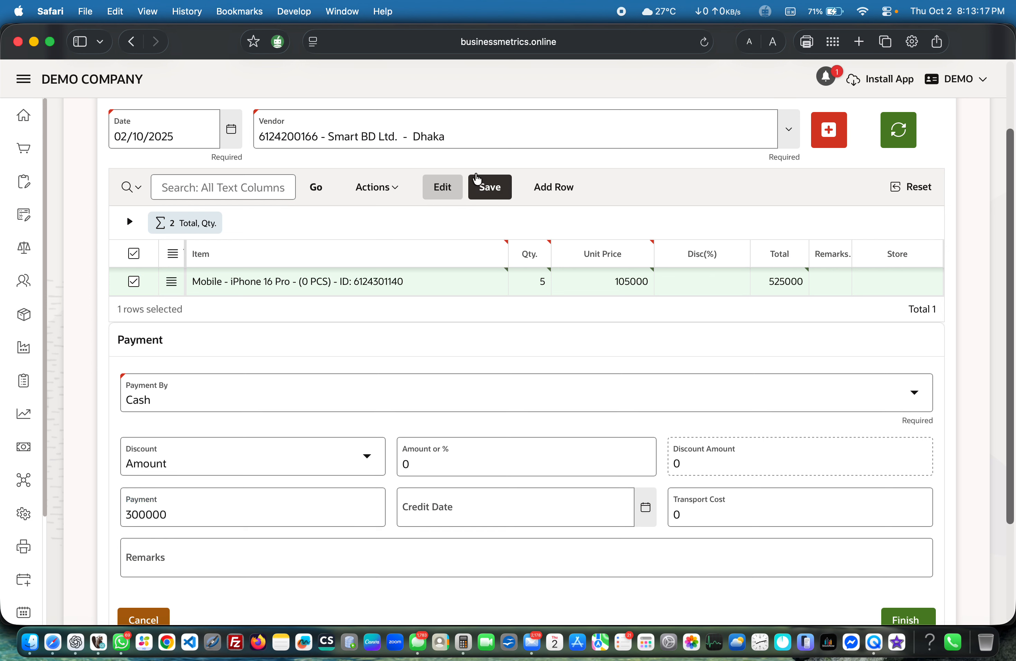
Step: Save the iPhone purchase line, finish the purchase, and leave the emptied purchase form for the purchase list
{"action": "left_click", "coordinate": [481, 192]}
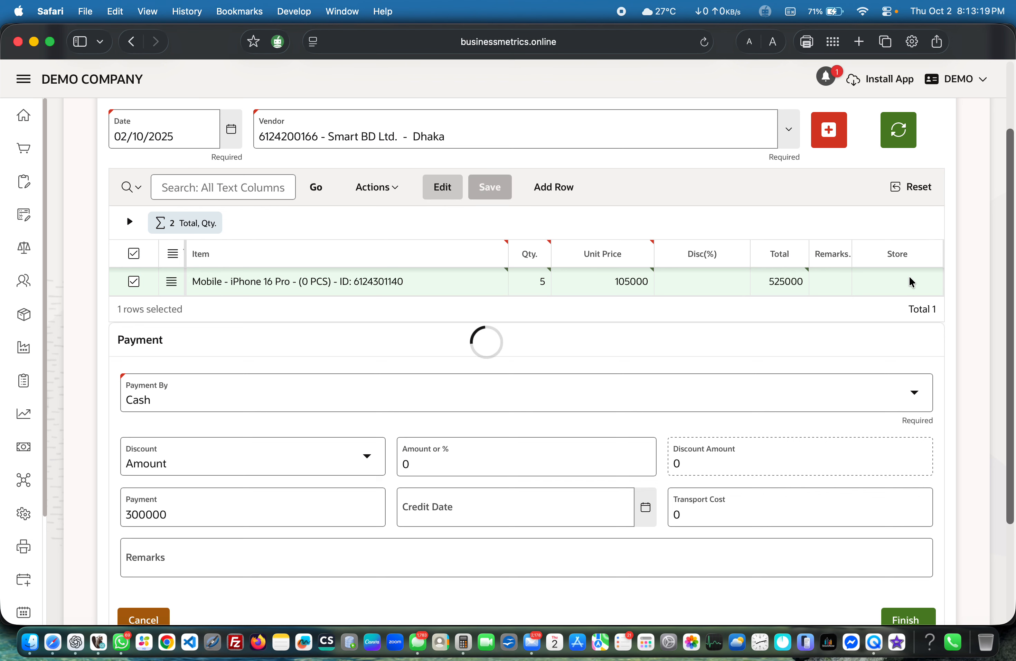
{"action": "scroll", "coordinate": [957, 331], "scroll_direction": "down", "scroll_amount": 1}
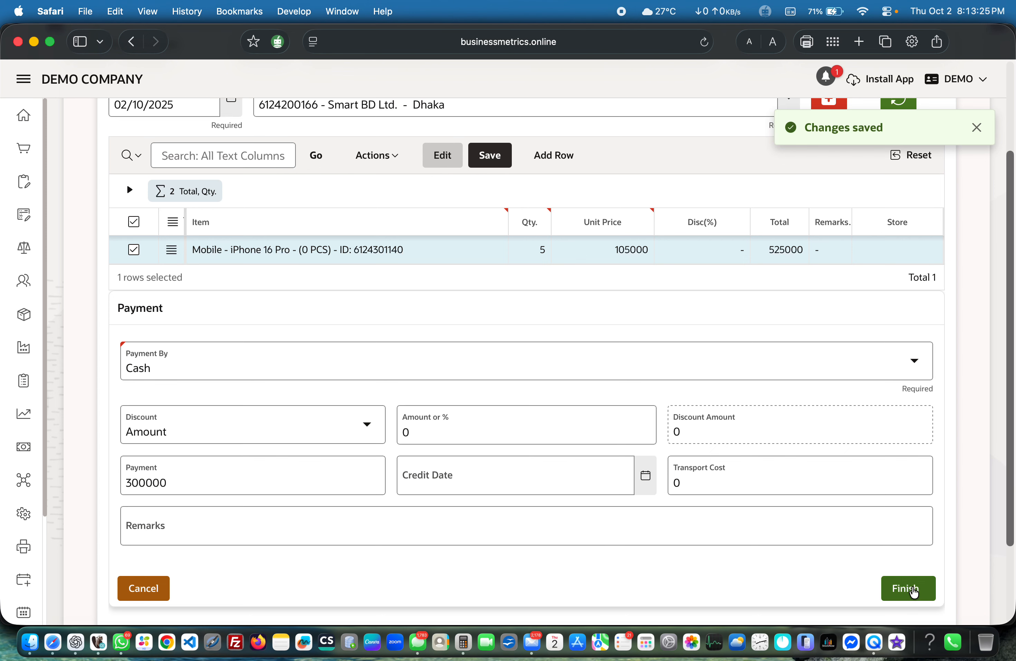
{"action": "left_click", "coordinate": [914, 591]}
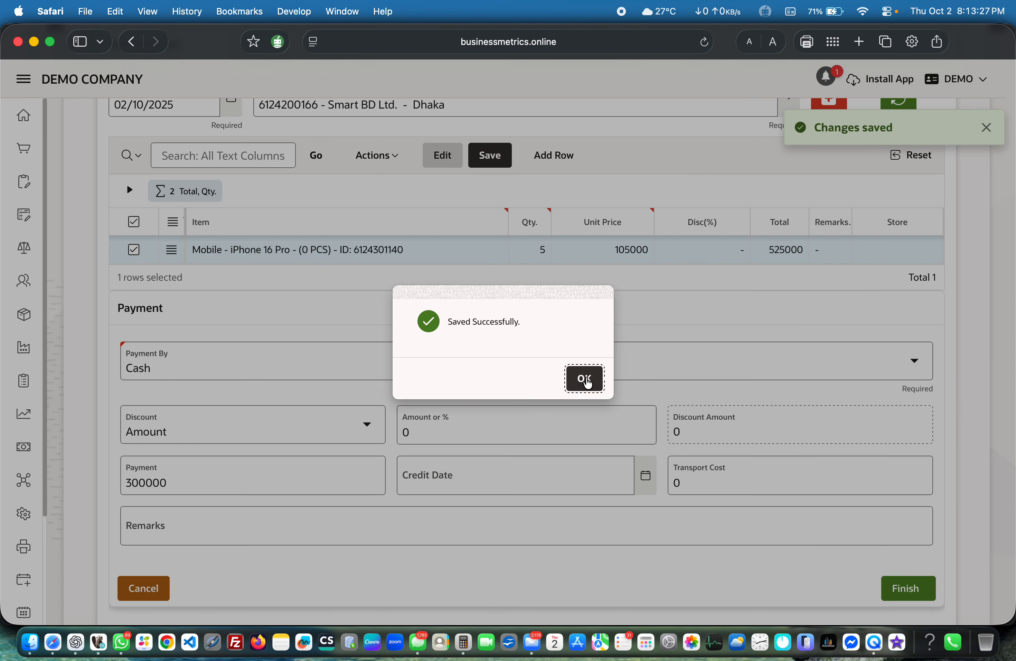
{"action": "left_click", "coordinate": [586, 380]}
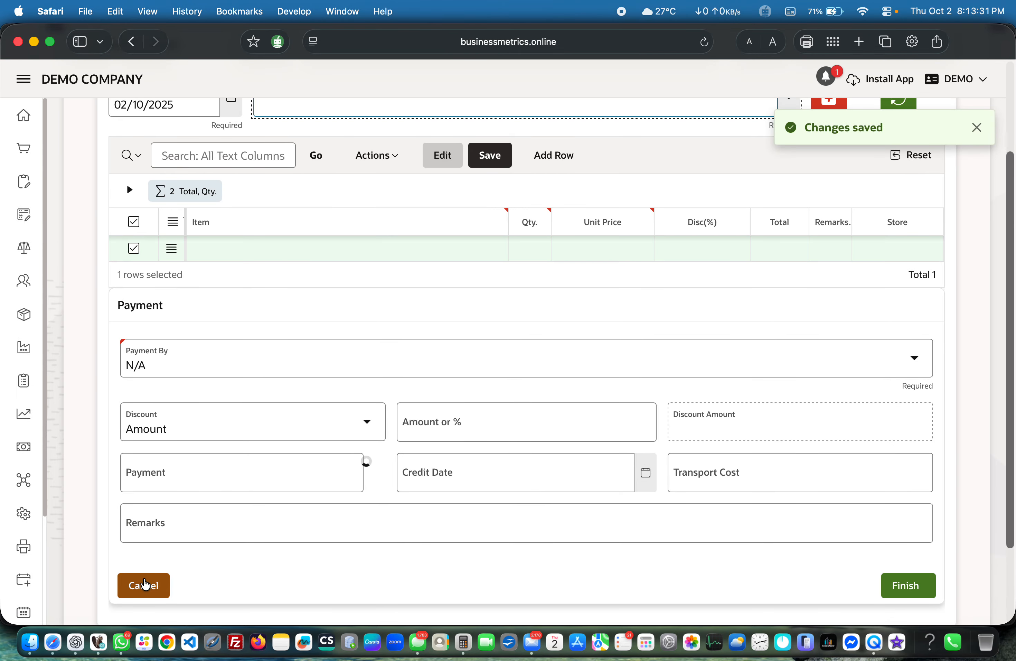
{"action": "left_click", "coordinate": [146, 584]}
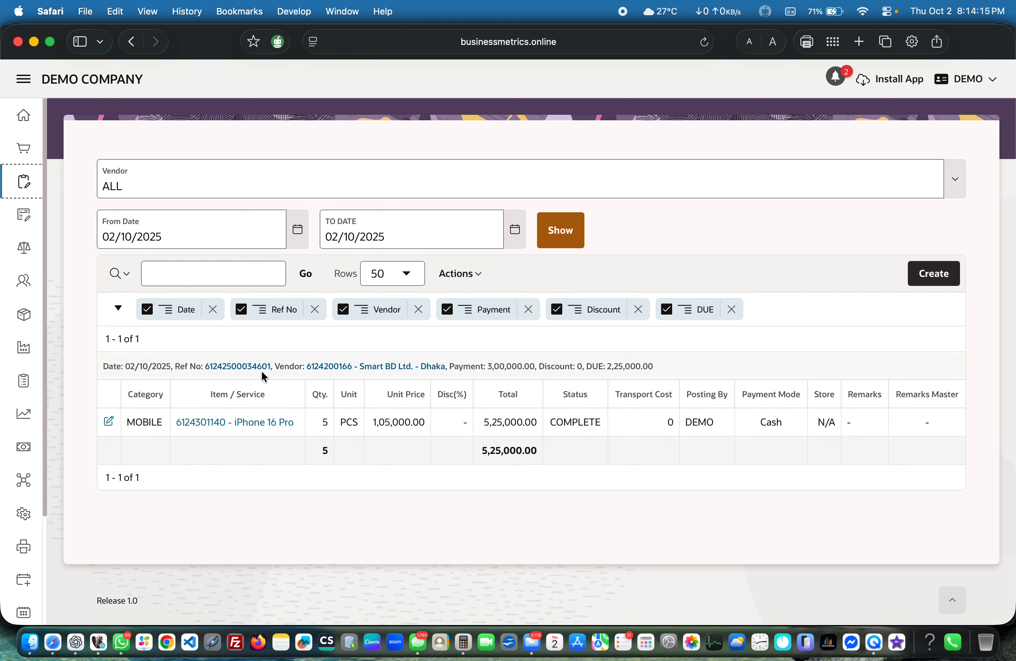
Step: Open the Smart BD Ltd. purchase voucher by its reference number, review its items and payment summary, and return to the purchase list
{"action": "left_click", "coordinate": [234, 367]}
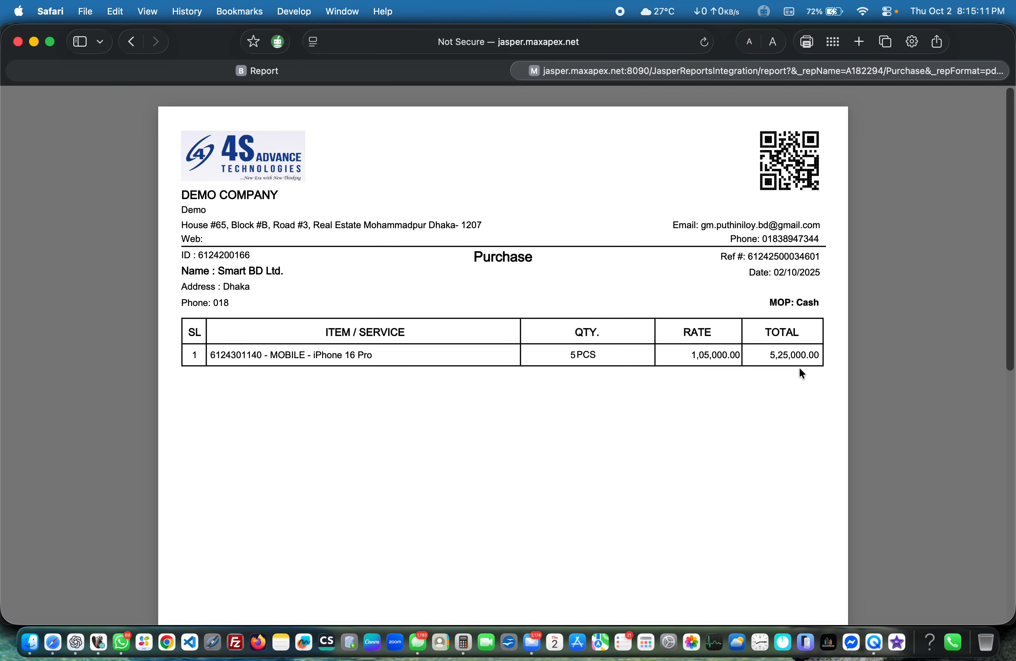
{"action": "scroll", "coordinate": [801, 372], "scroll_direction": "down", "scroll_amount": 10}
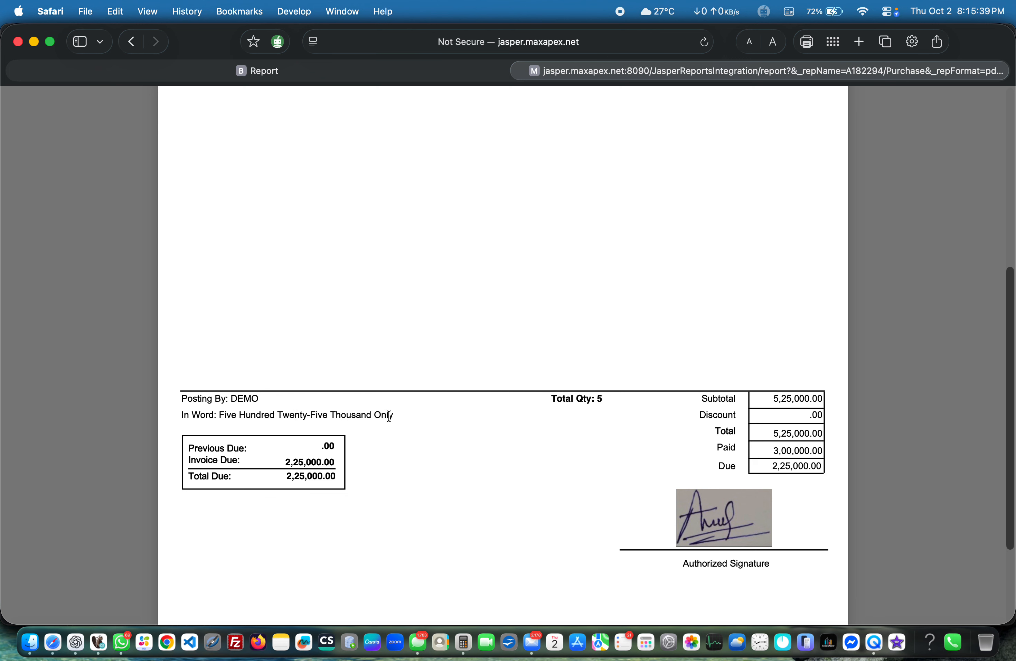
{"action": "left_click", "coordinate": [410, 71]}
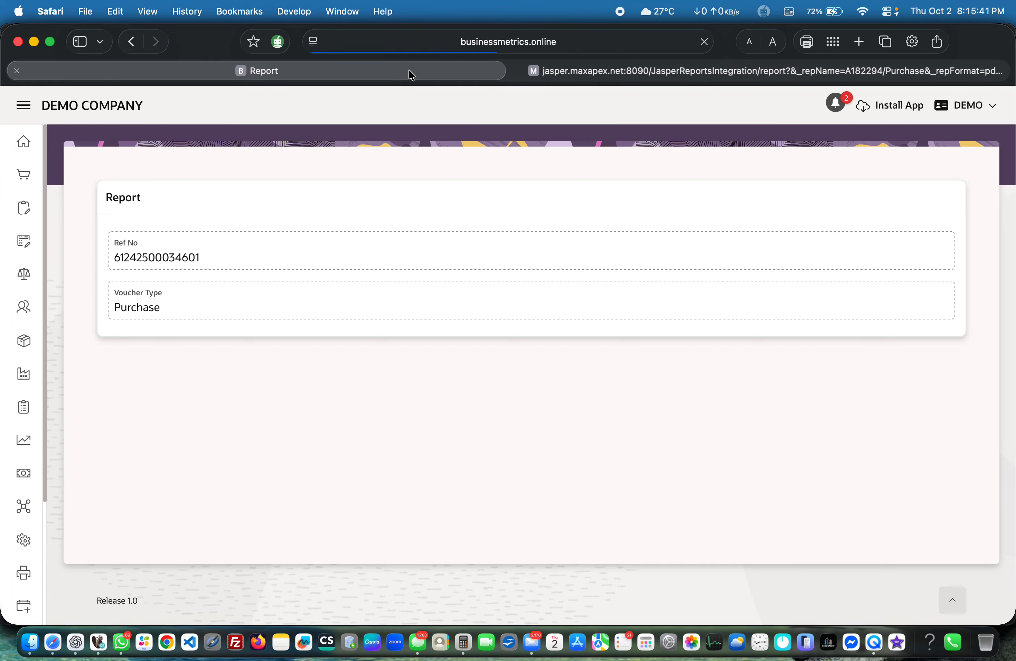
{"action": "left_click", "coordinate": [129, 42]}
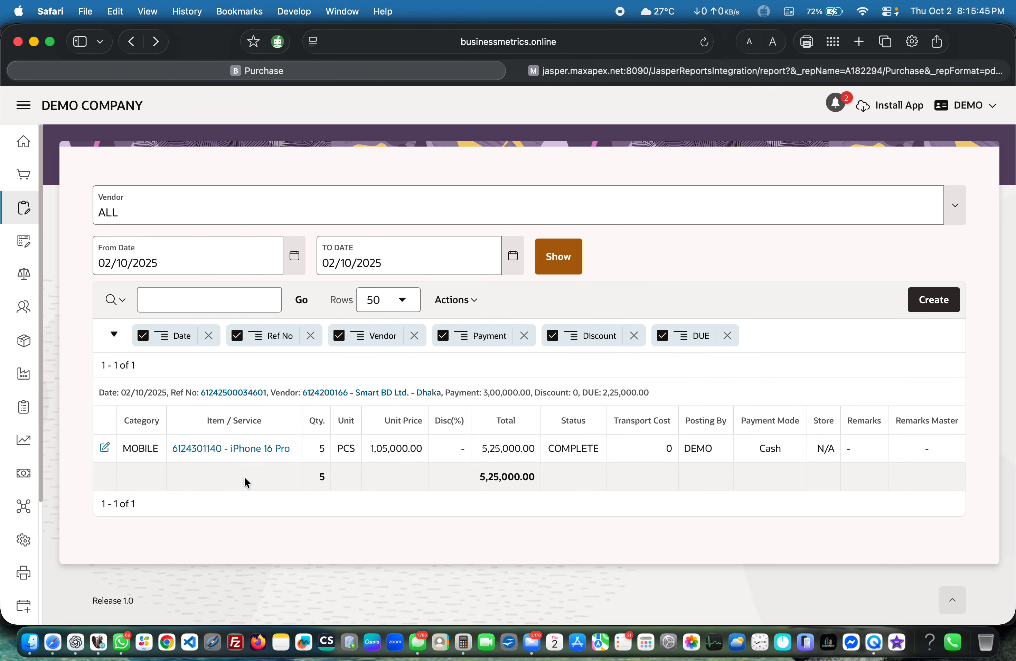
Step: Check the stock ledger of the purchased iPhone 16 Pro and return to the purchase list
{"action": "left_click", "coordinate": [240, 449]}
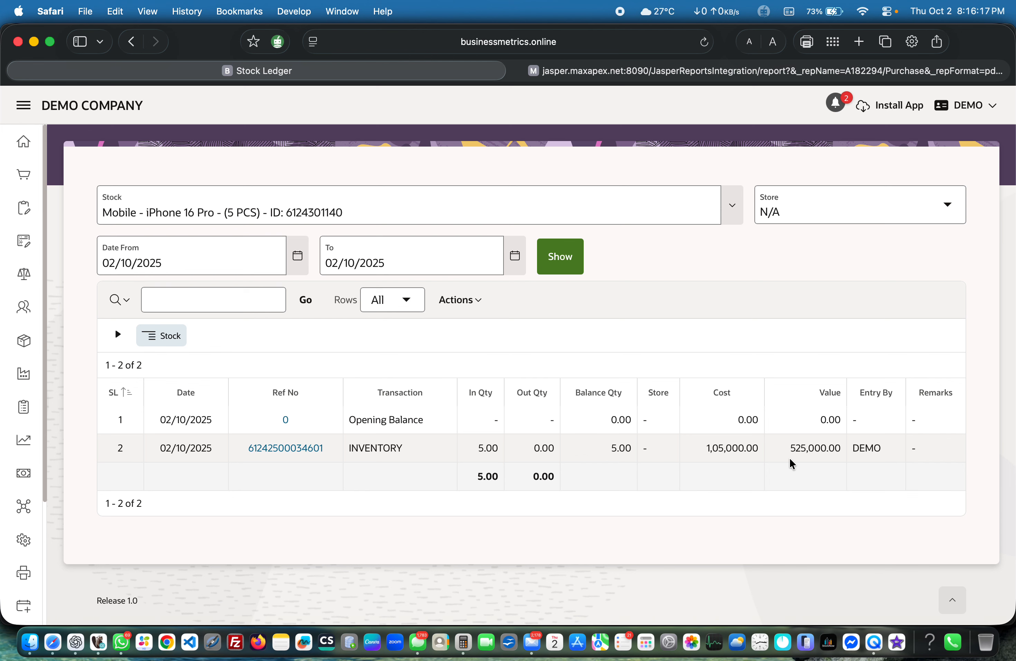
{"action": "left_click", "coordinate": [132, 41]}
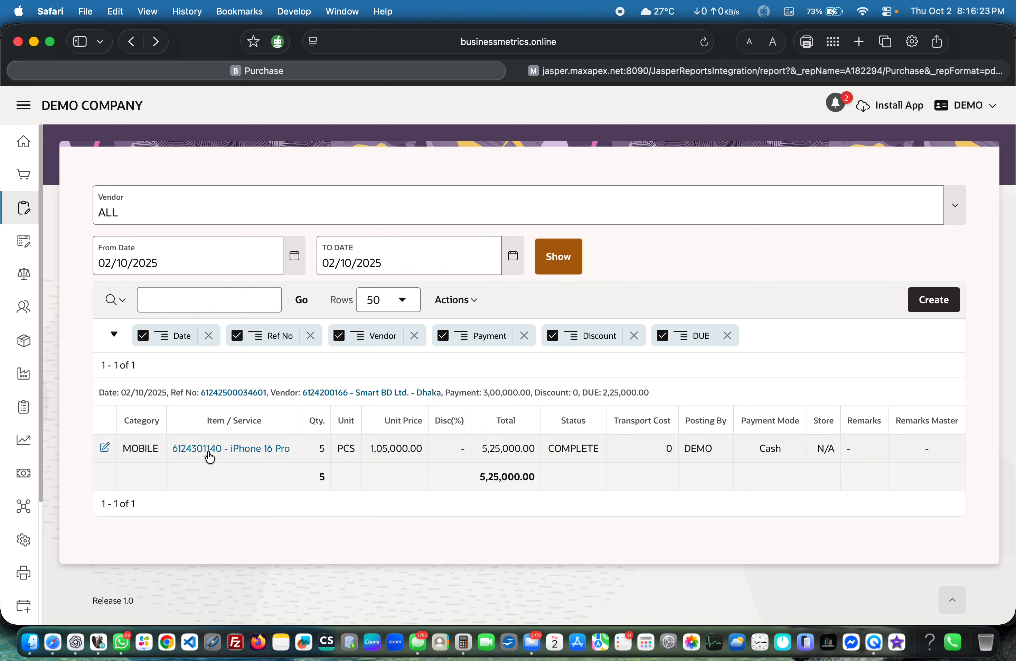
Step: Open the general ledger of Smart BD Ltd. from the purchase record and generate its printable report
{"action": "left_click", "coordinate": [374, 394]}
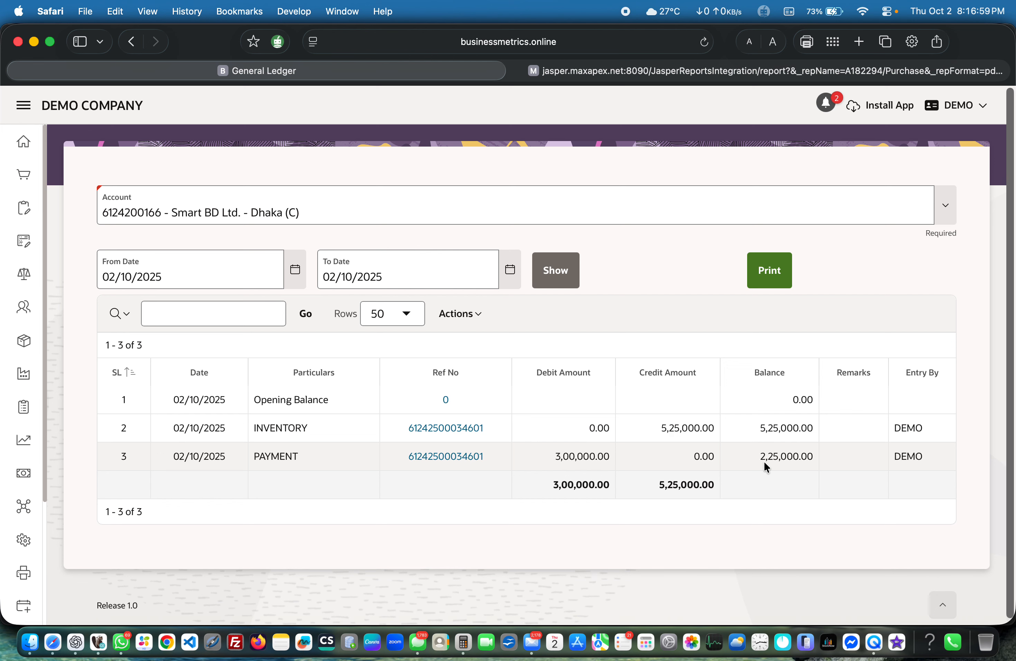
{"action": "left_click", "coordinate": [771, 275]}
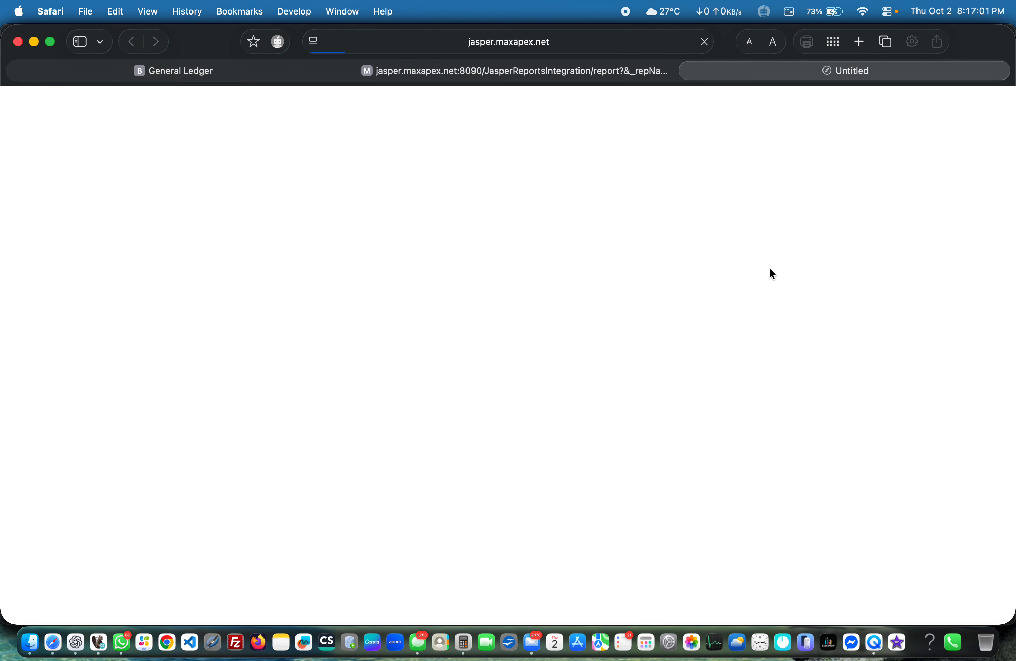